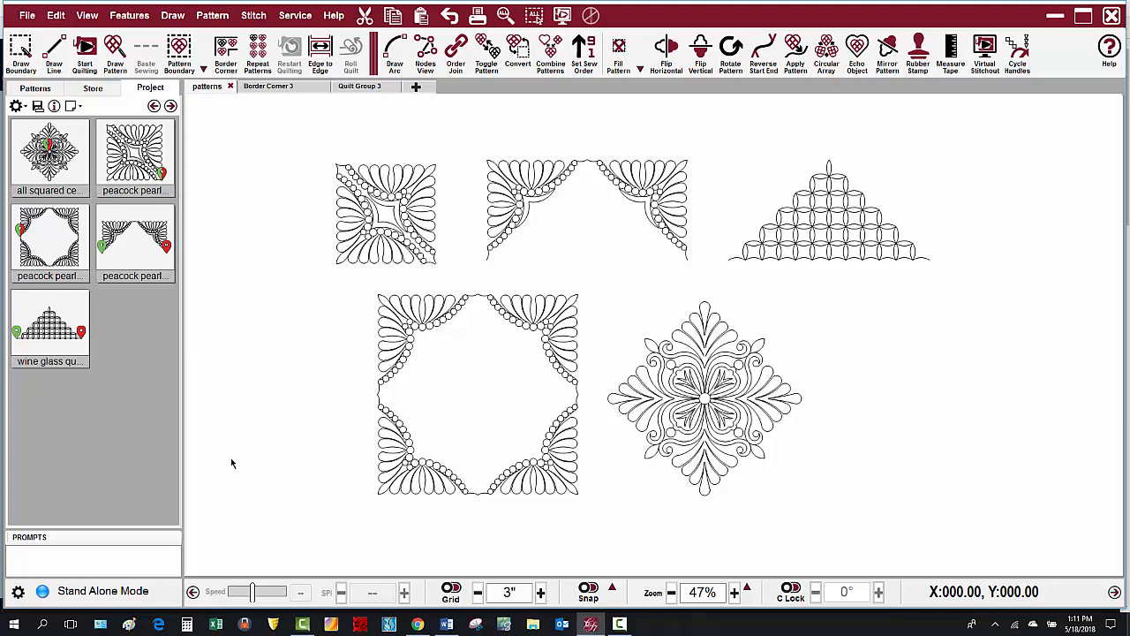
- Look over the finished quilt layout with its borders, corners and blocks in the Border Corner 3 workspace
{"action": "left_click", "coordinate": [292, 90]}
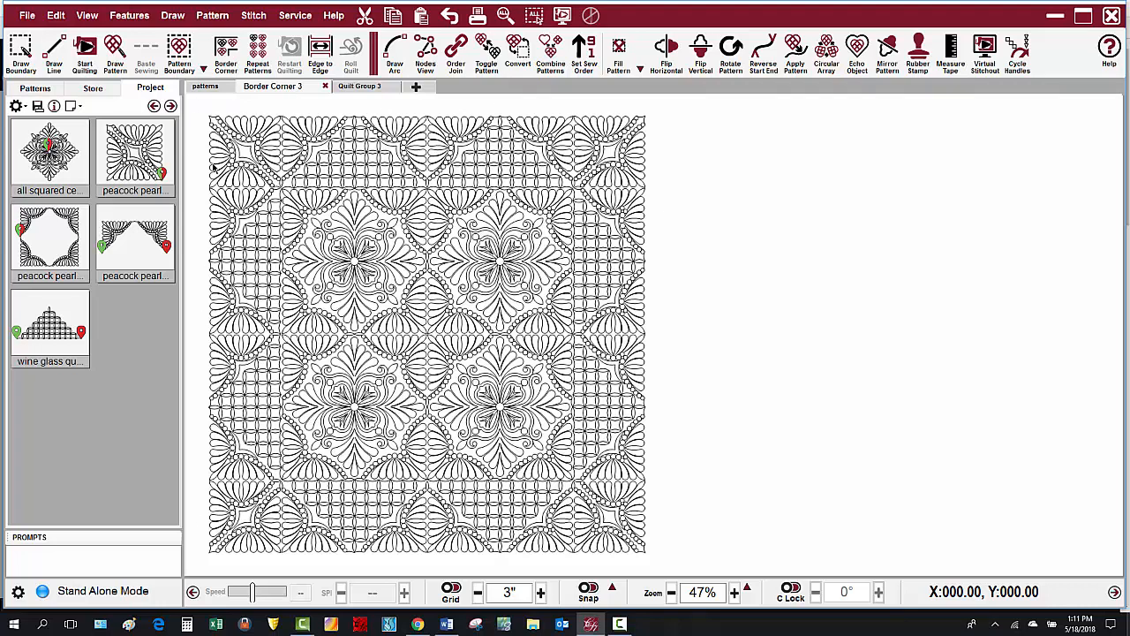
{"action": "left_click", "coordinate": [27, 15]}
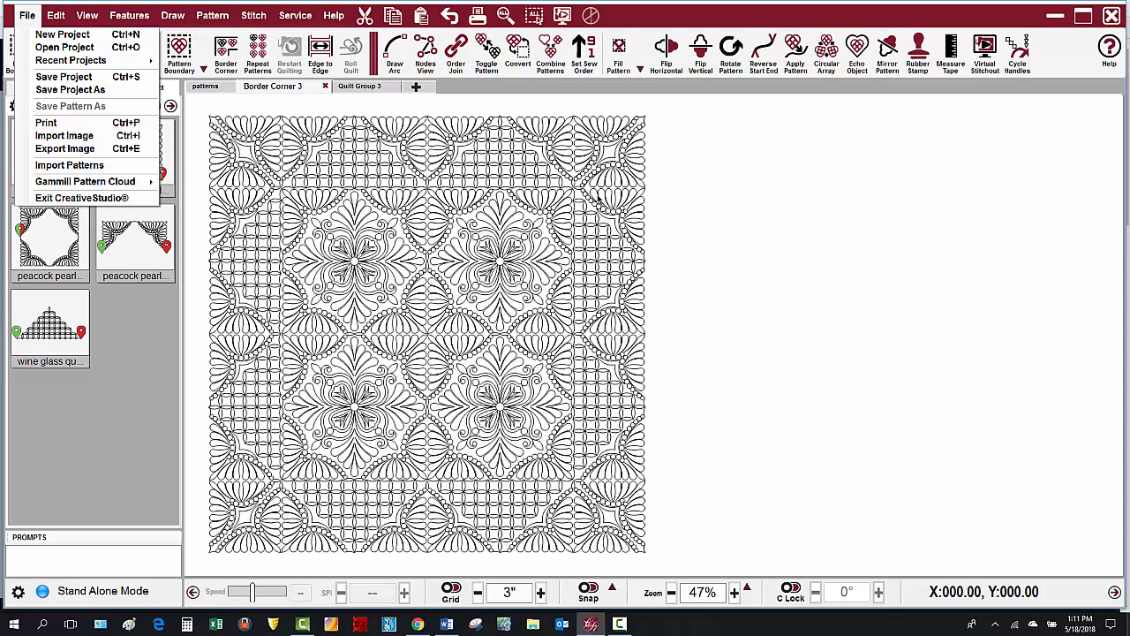
{"action": "left_click", "coordinate": [795, 263]}
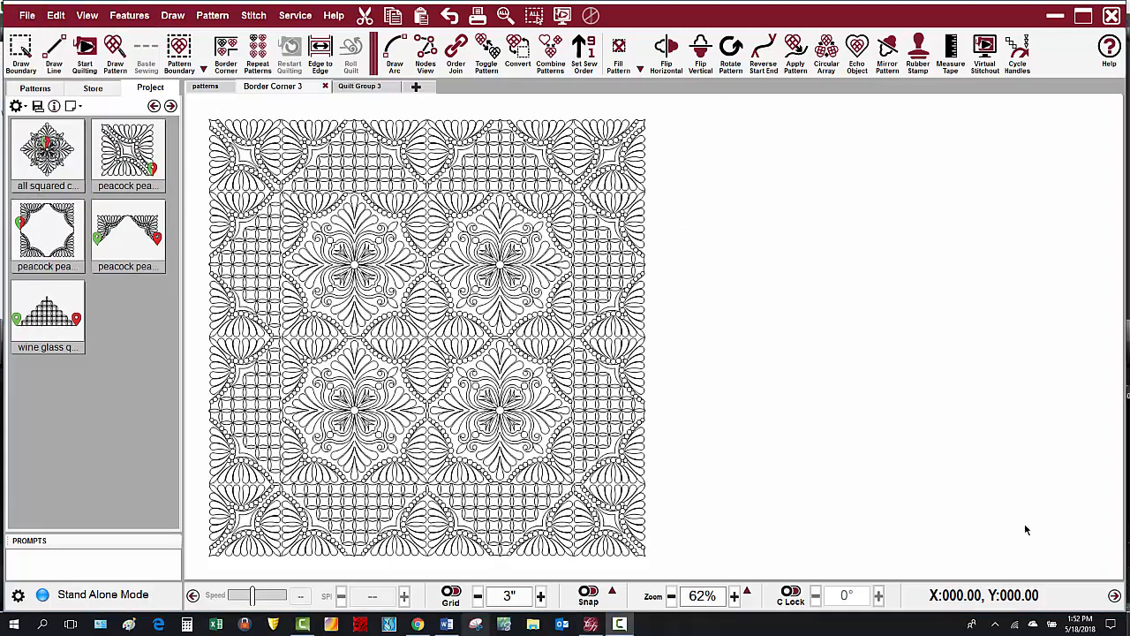
- Return to the patterns workspace, set the pattern preview size to Large and widen the project pattern list
{"action": "left_click", "coordinate": [201, 88]}
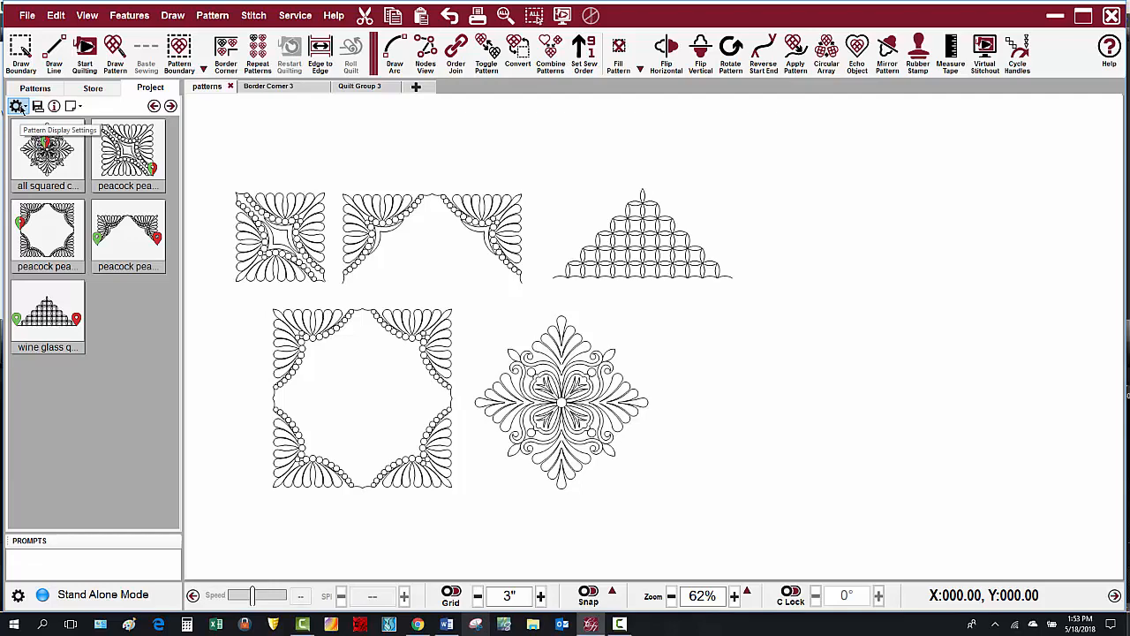
{"action": "left_click", "coordinate": [17, 106]}
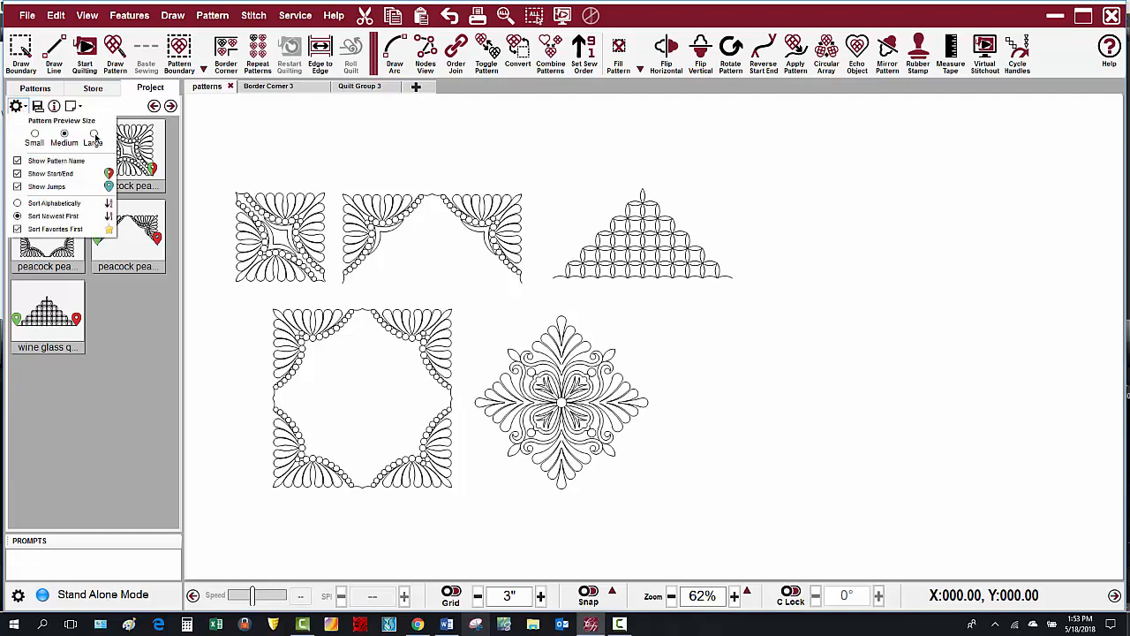
{"action": "left_click", "coordinate": [93, 134]}
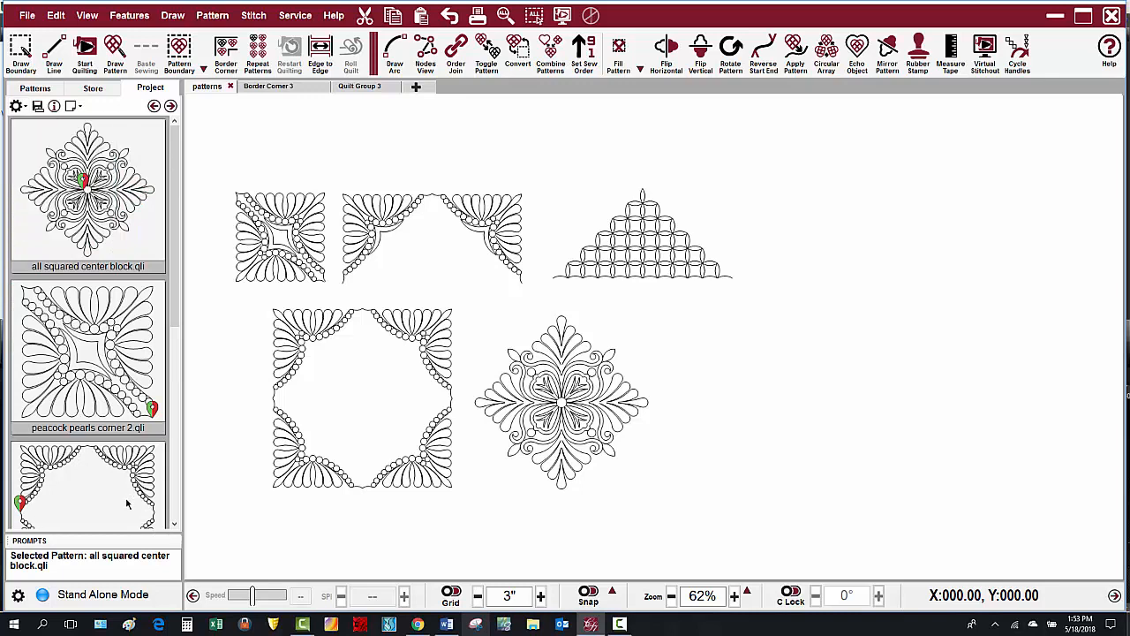
{"action": "left_click", "coordinate": [171, 107]}
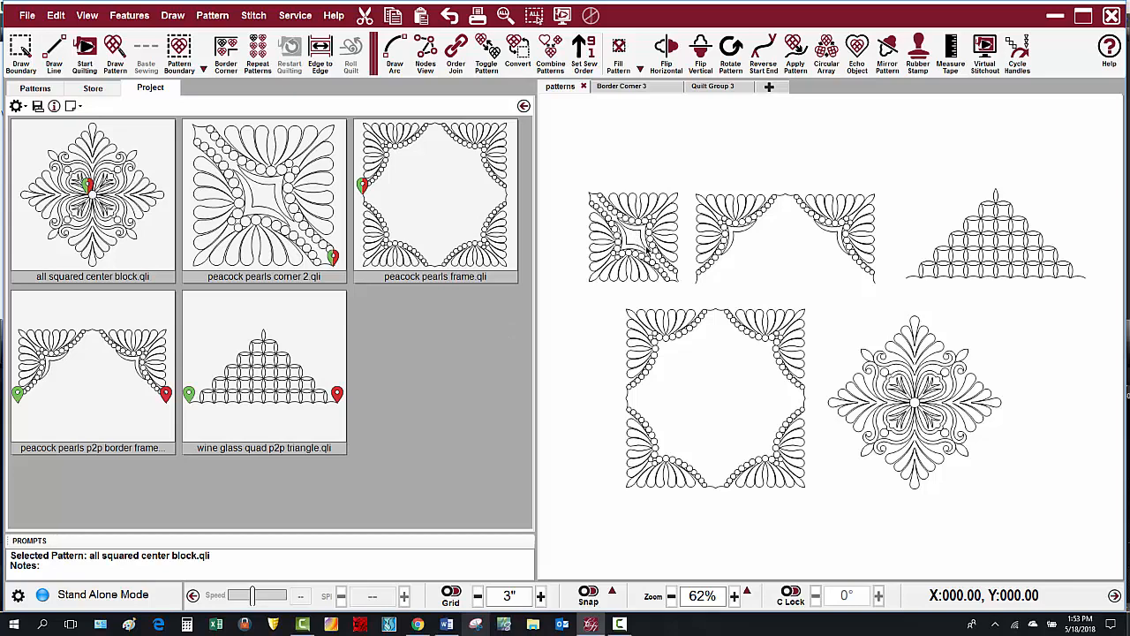
- Check the sizes of the peacock pearls corner, the border frame and the wine glass triangle on the canvas
{"action": "left_click", "coordinate": [647, 250]}
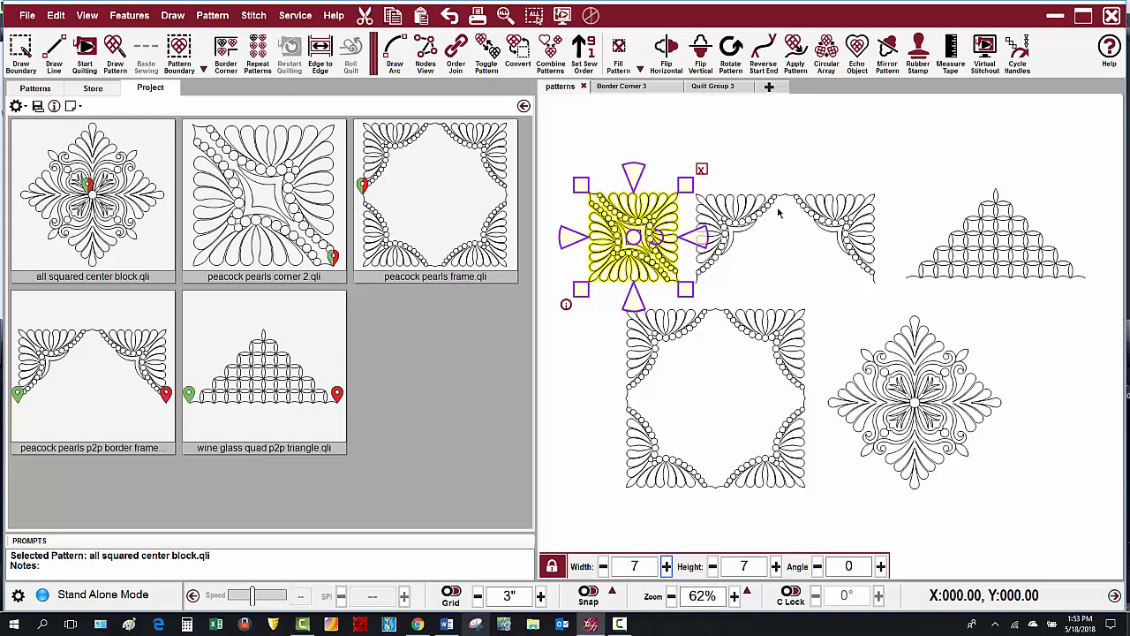
{"action": "left_click", "coordinate": [746, 213]}
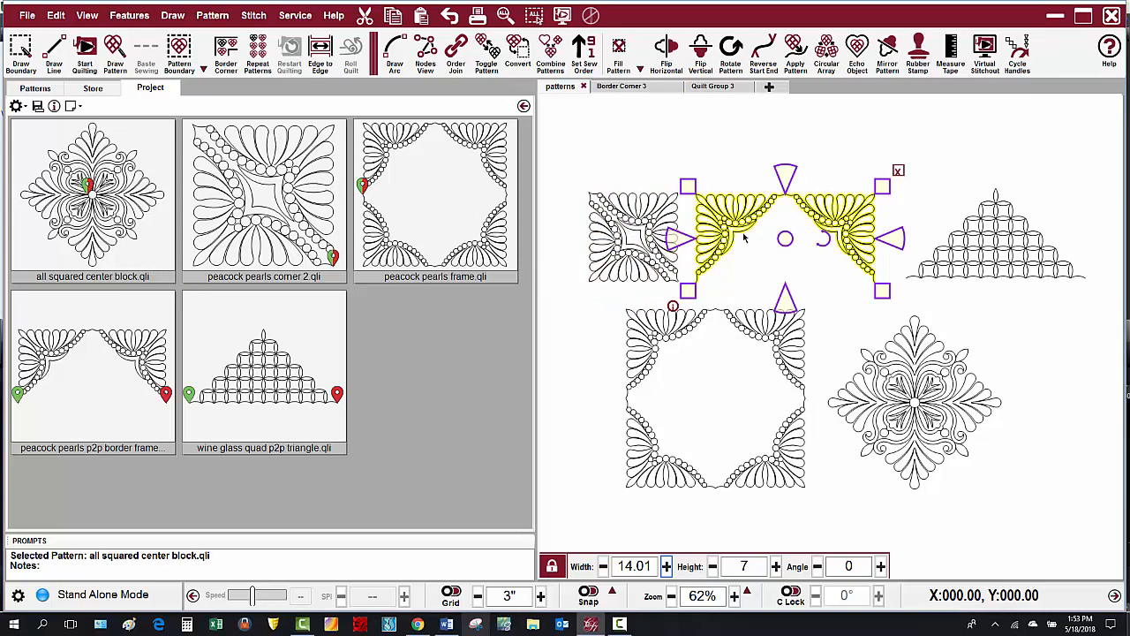
{"action": "left_click", "coordinate": [640, 225]}
{"action": "left_click", "coordinate": [774, 217]}
{"action": "left_click", "coordinate": [1024, 261]}
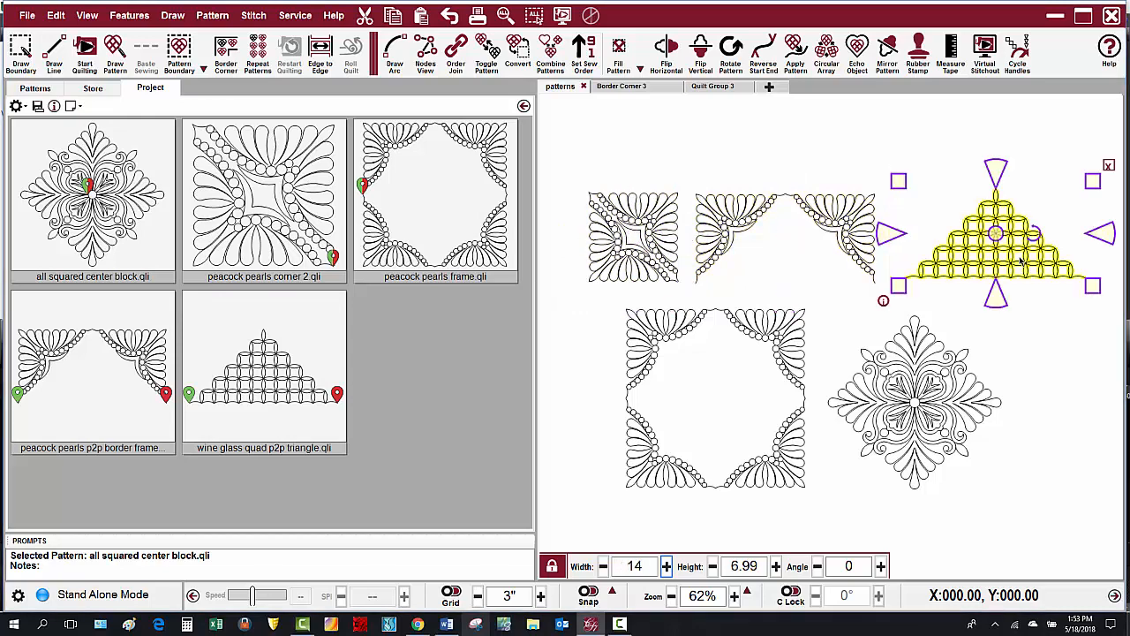
- Nudge the wine glass triangle towards the border frame pattern and centre the all squared block inside the peacock pearls frame
{"action": "mouse_move", "coordinate": [993, 234]}
{"action": "left_mouse_down"}
{"action": "mouse_move", "coordinate": [906, 262]}
{"action": "mouse_move", "coordinate": [799, 256]}
{"action": "mouse_move", "coordinate": [788, 237]}
{"action": "mouse_move", "coordinate": [983, 241]}
{"action": "left_mouse_up"}
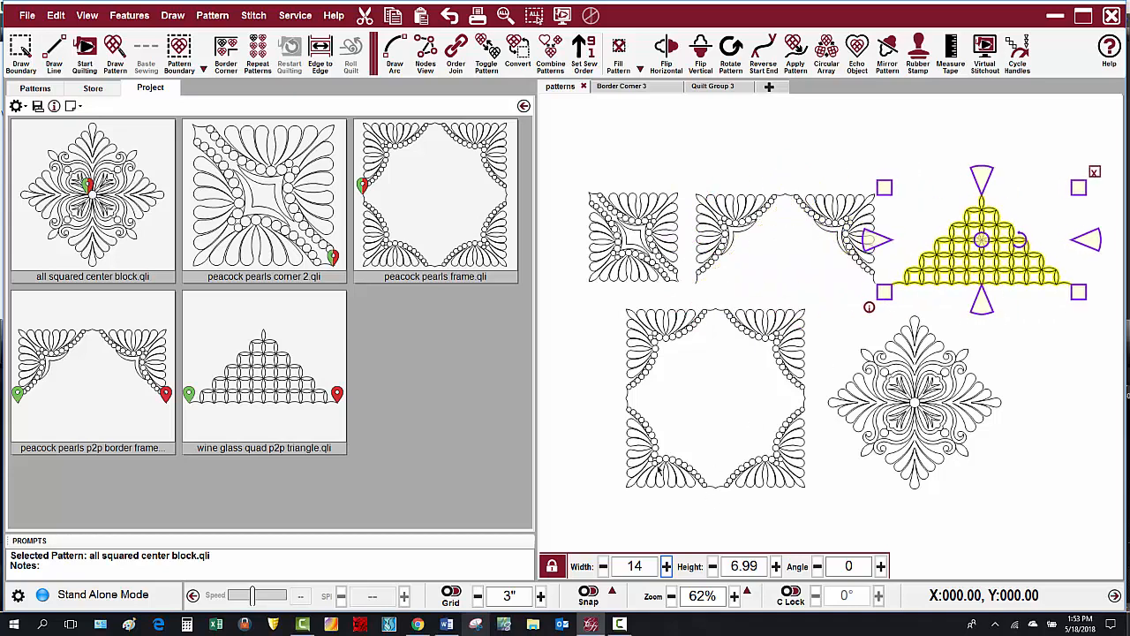
{"action": "left_click", "coordinate": [659, 468]}
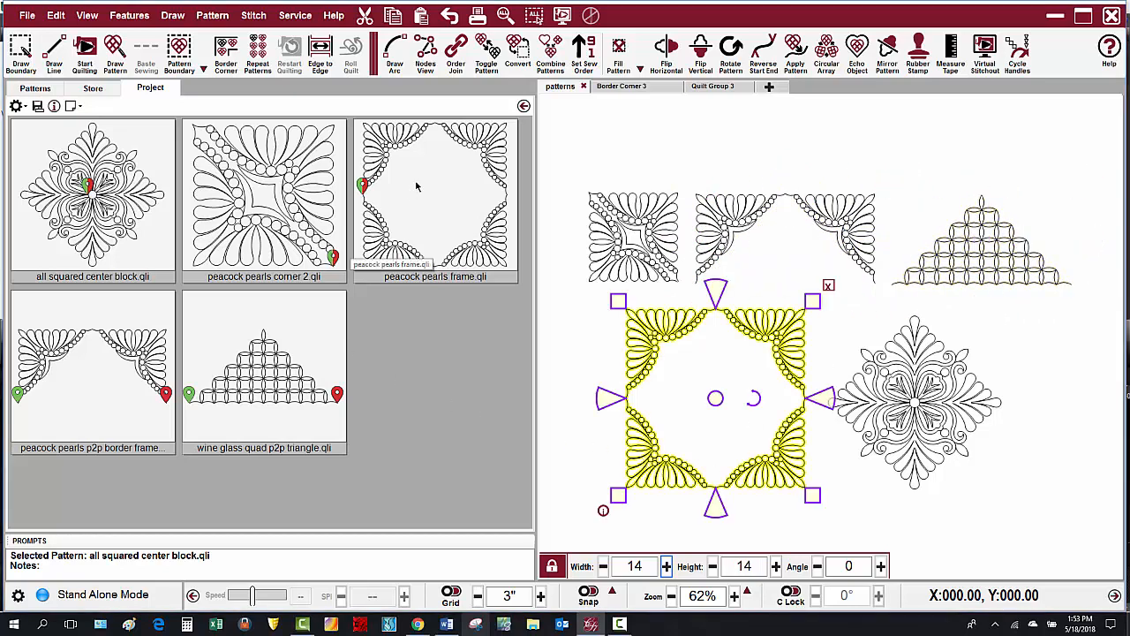
{"action": "left_click", "coordinate": [938, 416]}
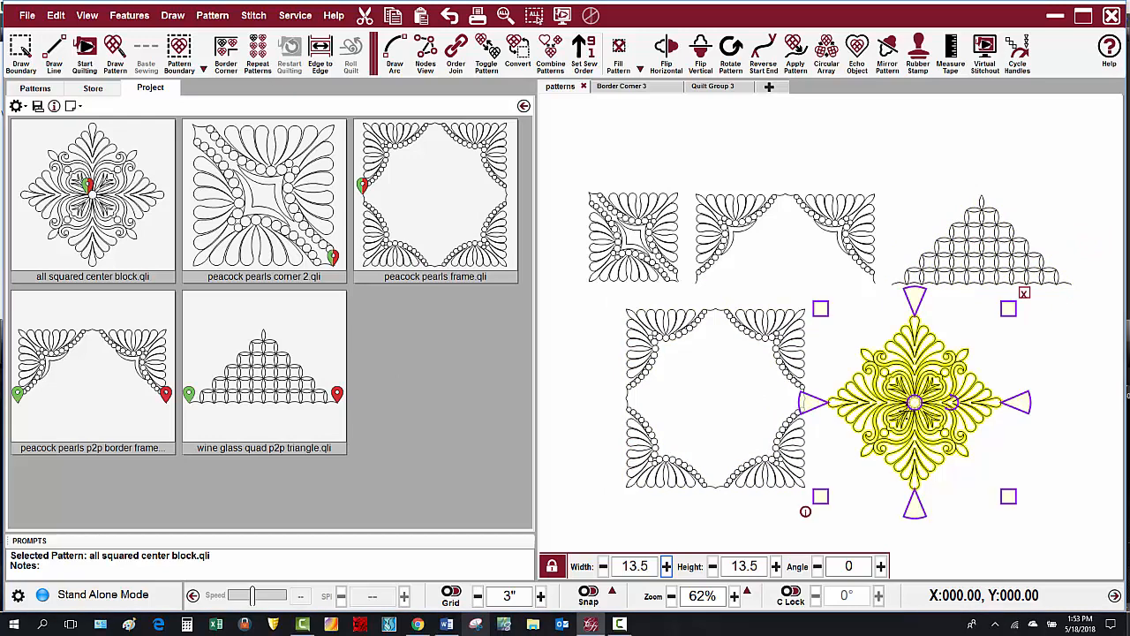
{"action": "left_click_drag", "start_coordinate": [914, 399], "coordinate": [714, 399]}
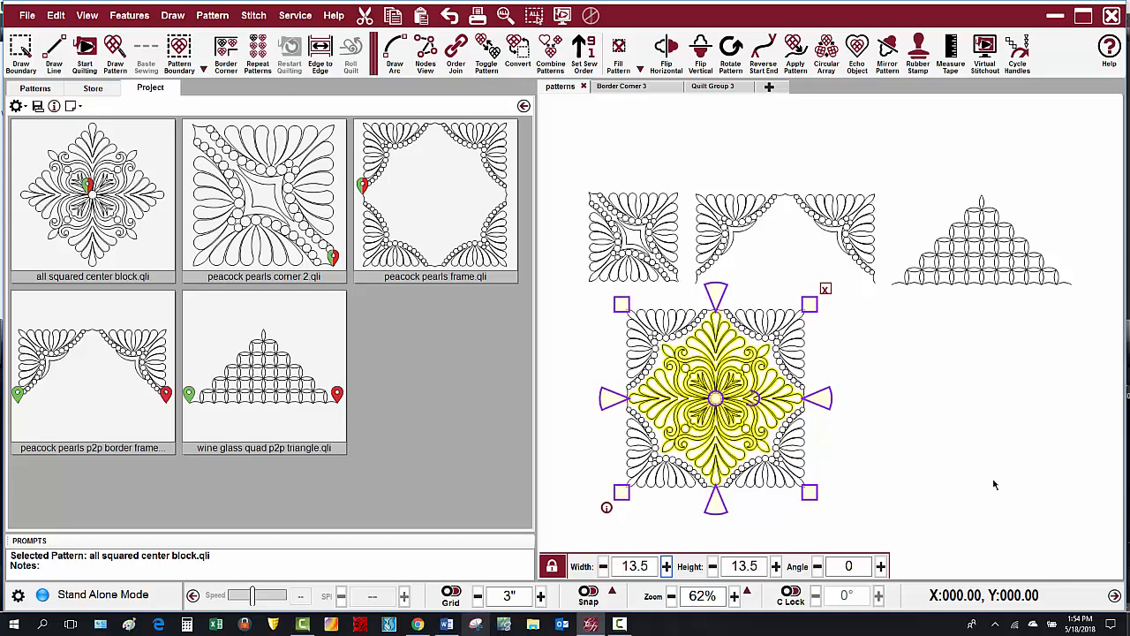
- Narrow the pattern list and start a Border Corner with peacock pearls corner 2 and peacock pearls p2p border frame 2
{"action": "left_click", "coordinate": [524, 106]}
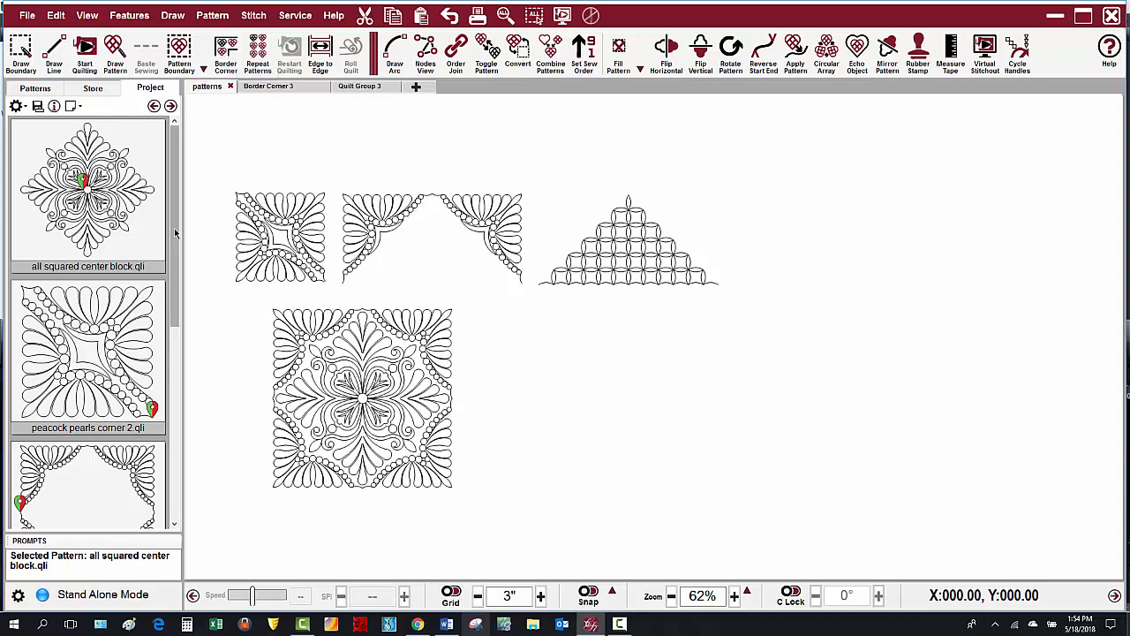
{"action": "left_click", "coordinate": [110, 358]}
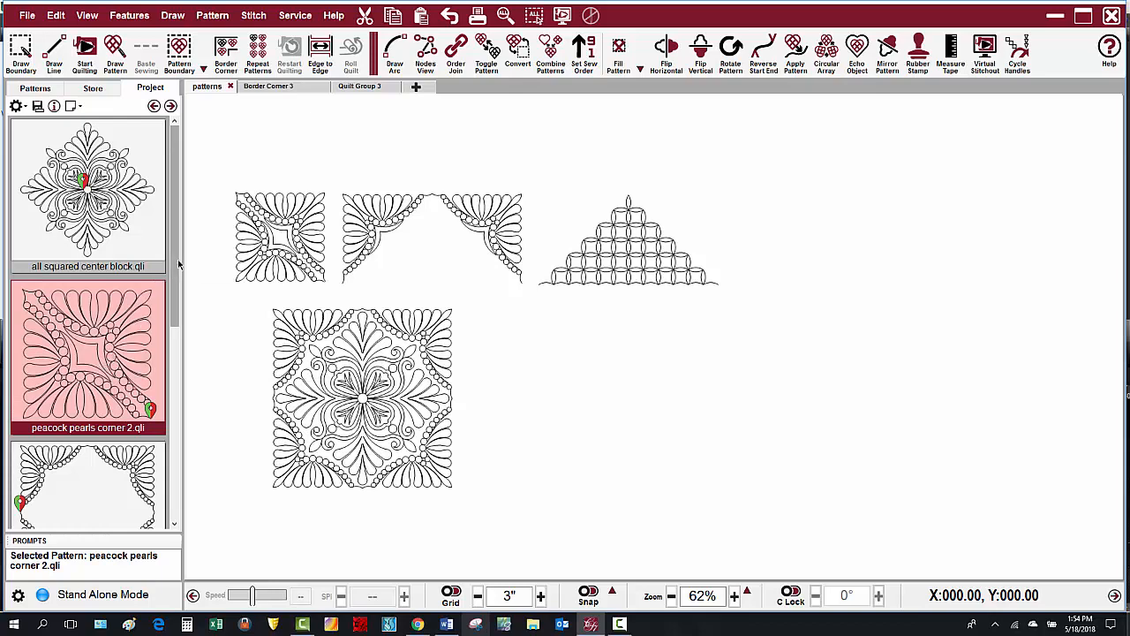
{"action": "left_click_drag", "start_coordinate": [178, 277], "coordinate": [188, 450]}
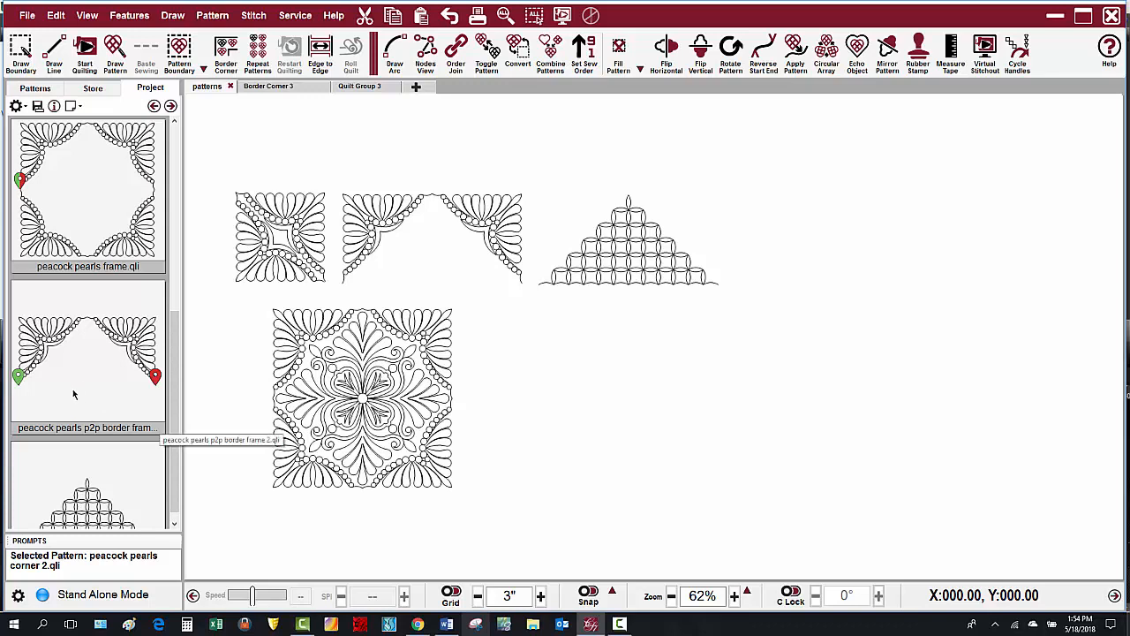
{"action": "left_click", "coordinate": [76, 357]}
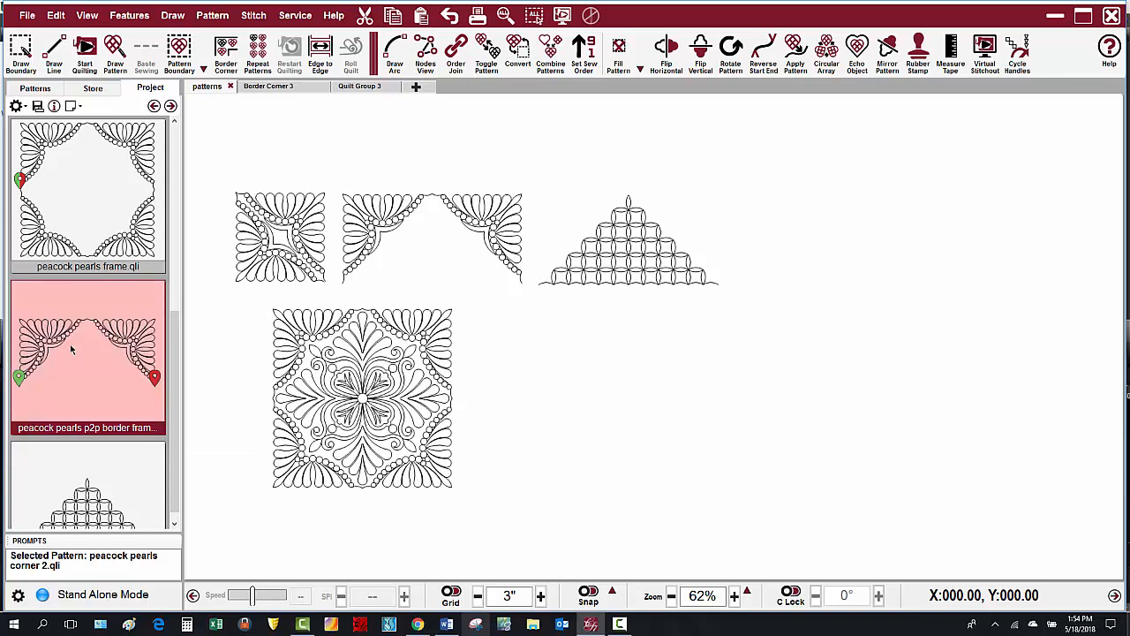
{"action": "left_click", "coordinate": [230, 50]}
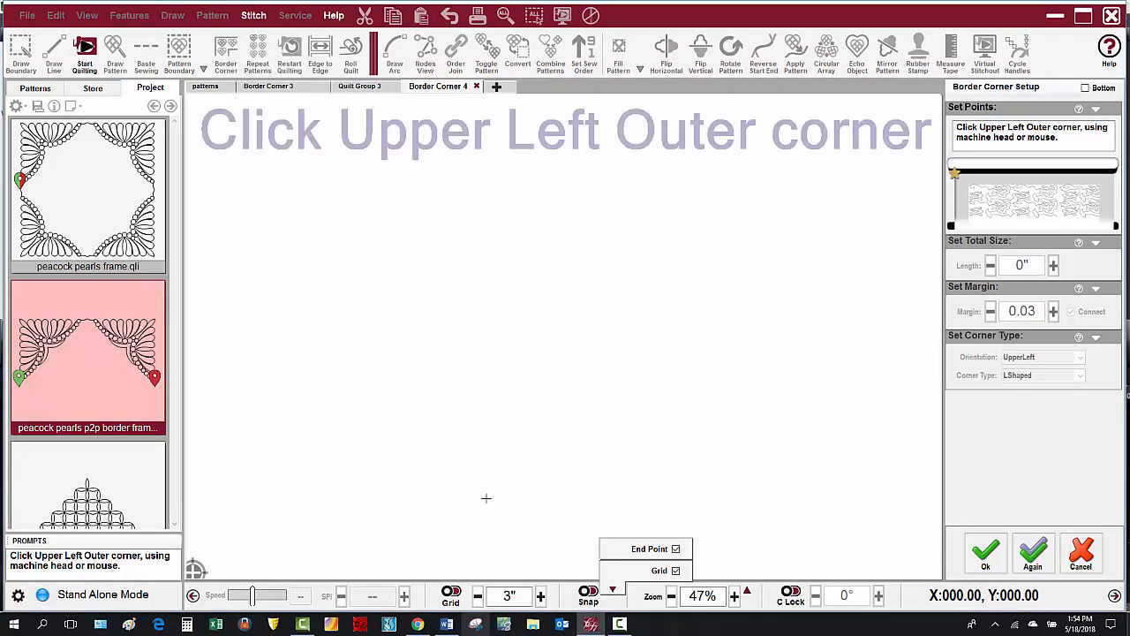
- Turn on the 3" grid and snapping, and place the four outer border corners as a 36" by 21" rectangle
{"action": "left_click", "coordinate": [452, 595]}
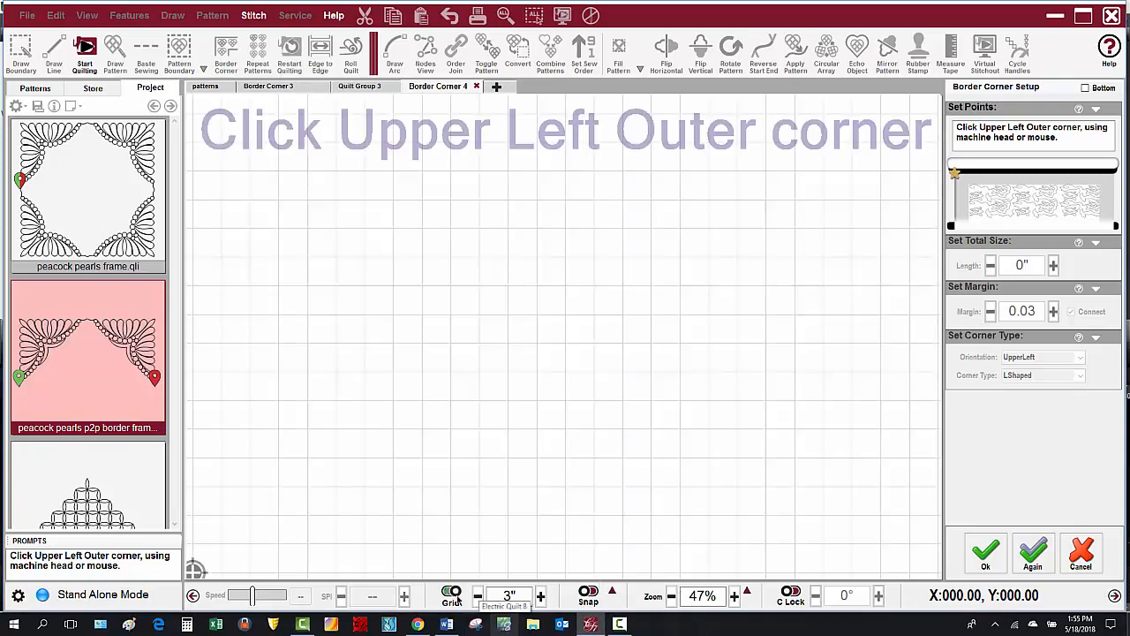
{"action": "left_click", "coordinate": [588, 591]}
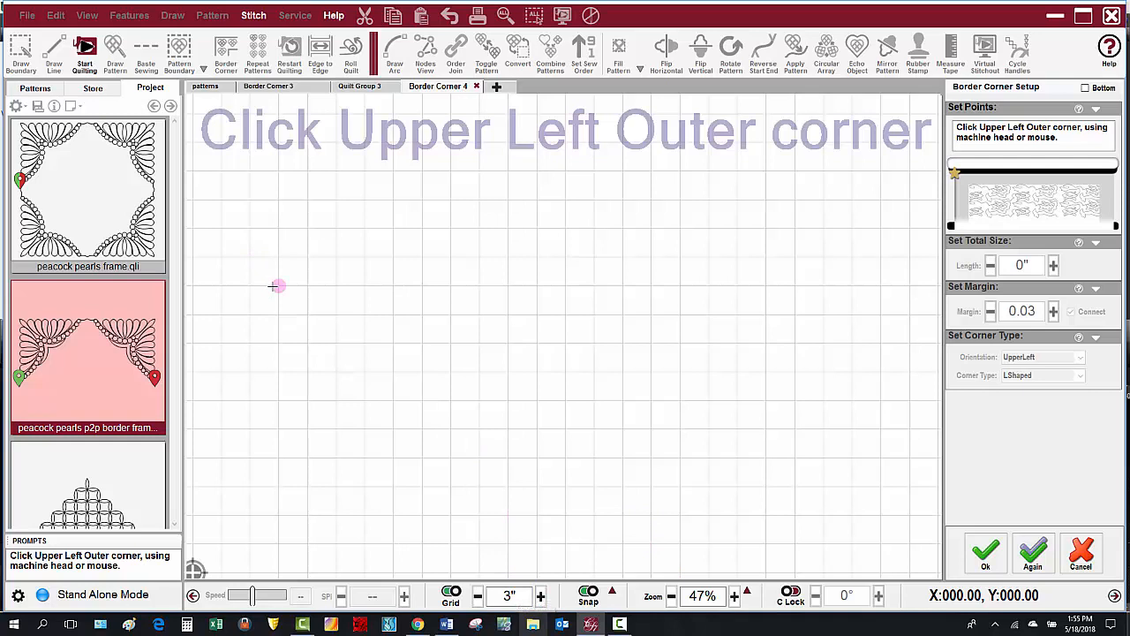
{"action": "left_click", "coordinate": [244, 172]}
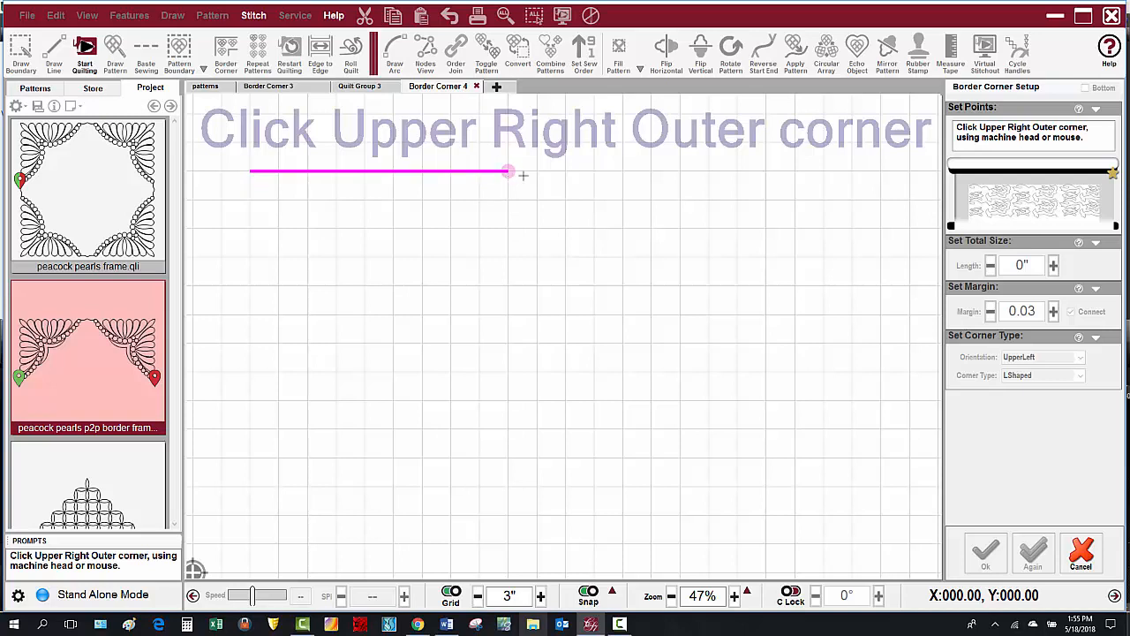
{"action": "left_click", "coordinate": [596, 180]}
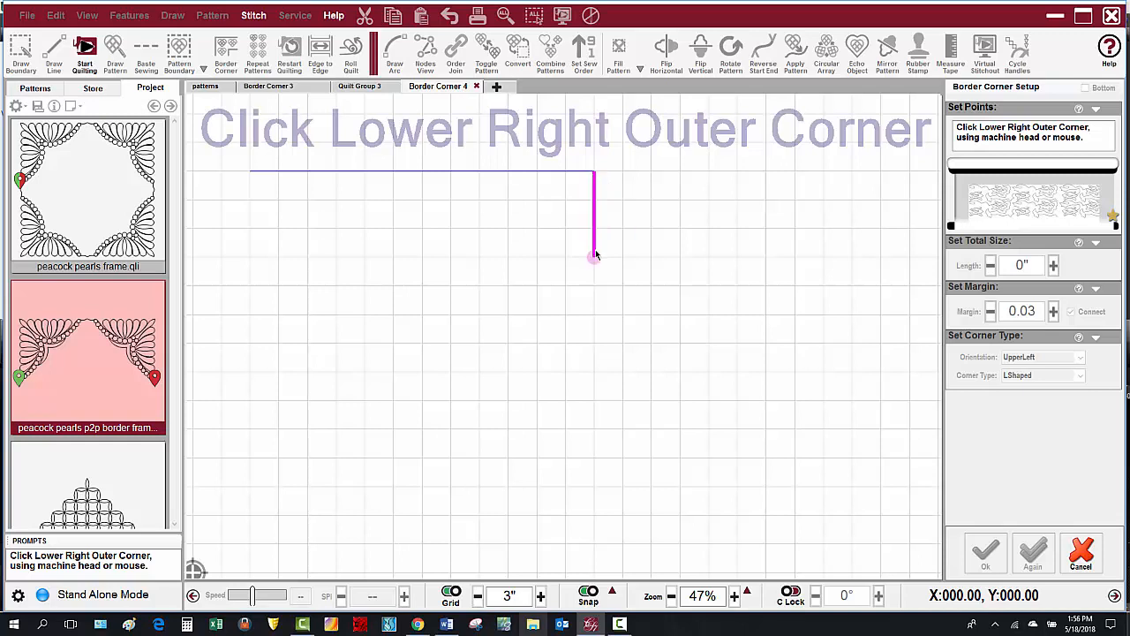
{"action": "left_click", "coordinate": [595, 374]}
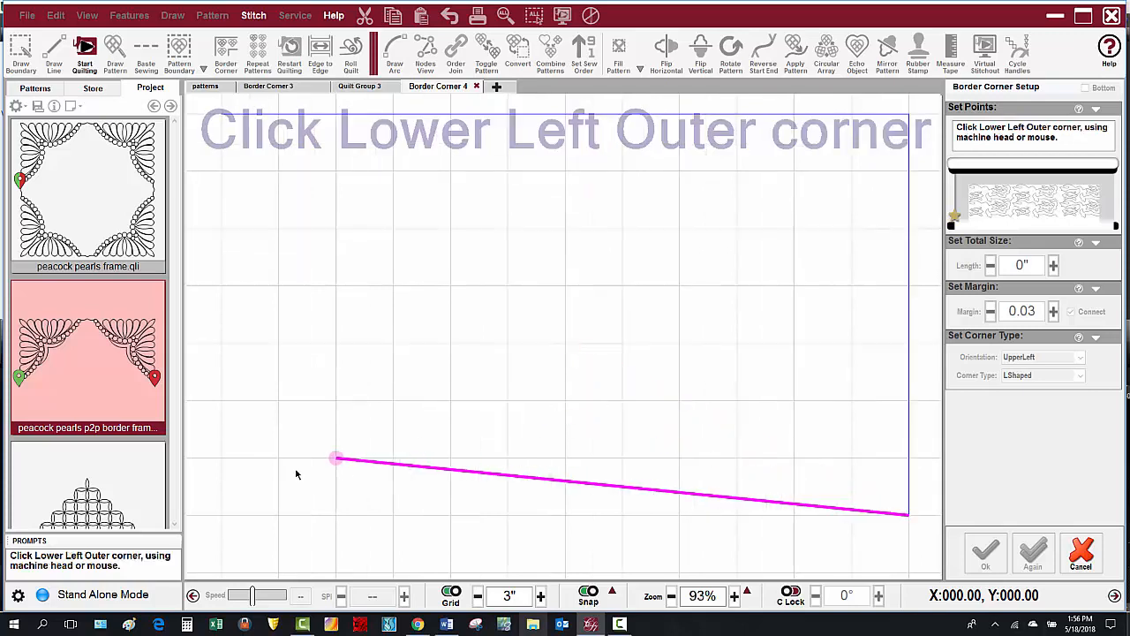
{"action": "left_click", "coordinate": [221, 516]}
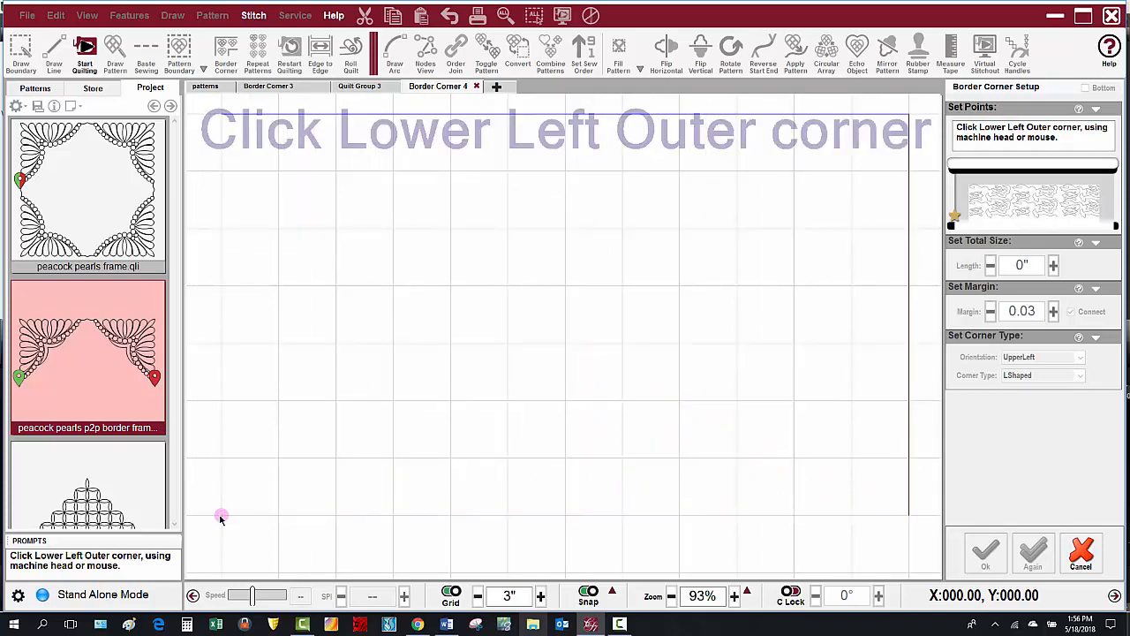
- Place the four inner border corners 6" in from the upper edge and both sides, the lower two on the outer bottom edge
{"action": "left_click", "coordinate": [333, 230]}
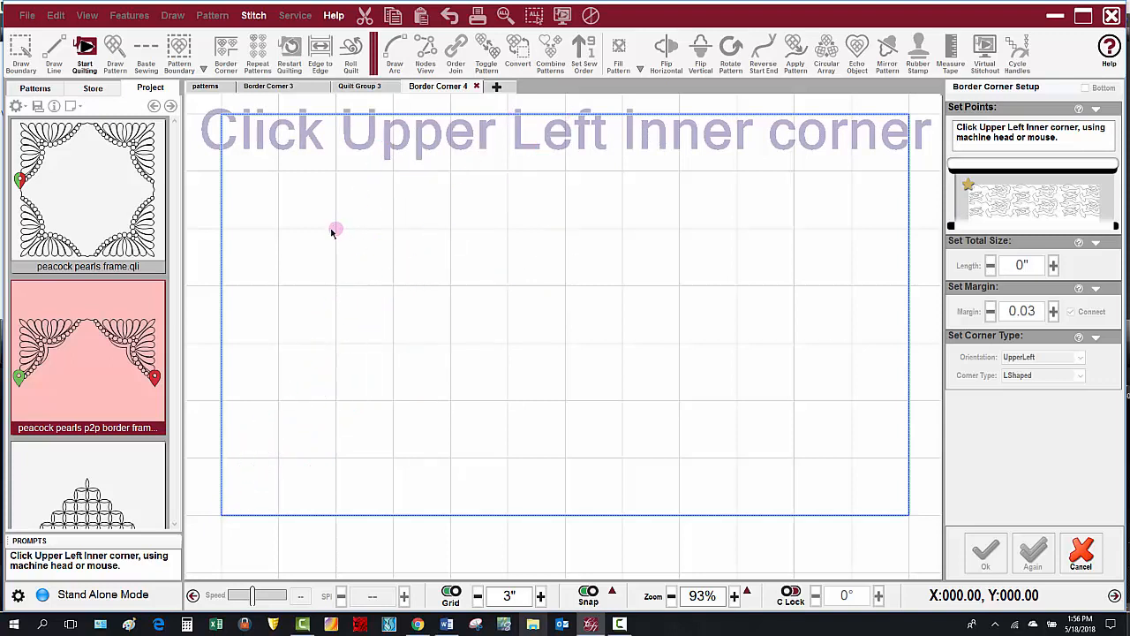
{"action": "left_click", "coordinate": [794, 230]}
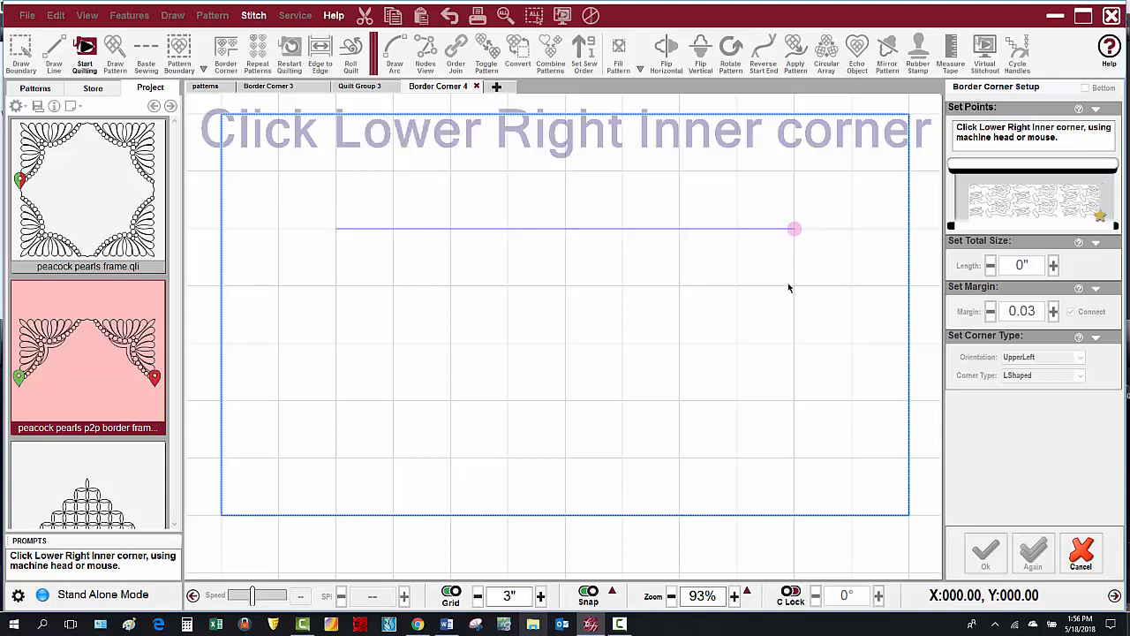
{"action": "left_click", "coordinate": [797, 511]}
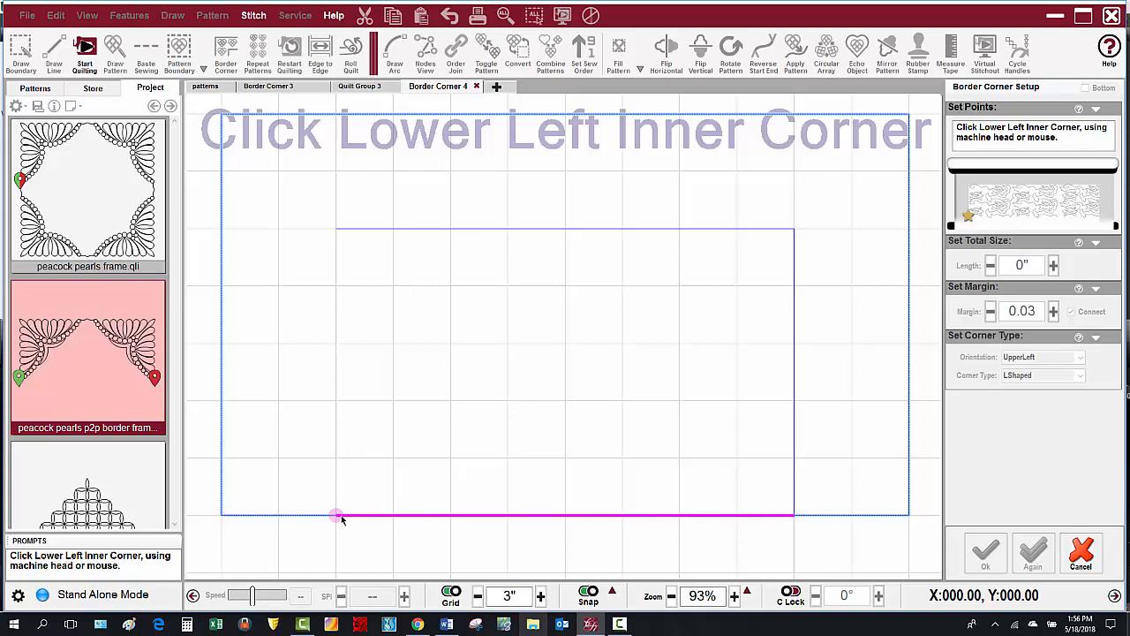
{"action": "left_click", "coordinate": [338, 518]}
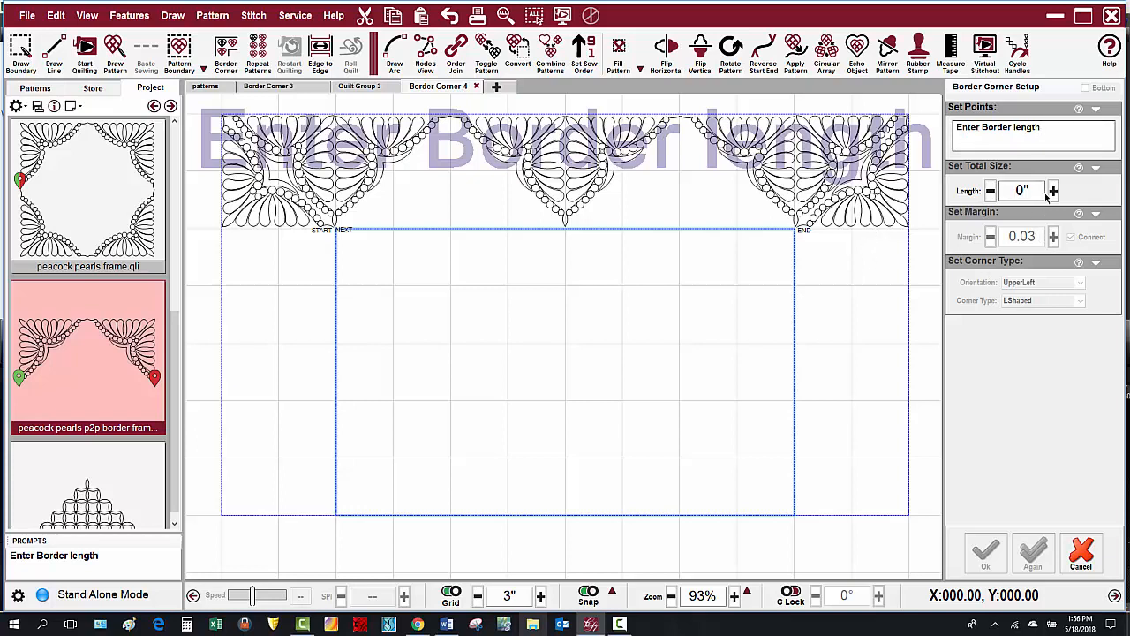
- Set the border length to 36" and the margin to 0, and accept the border corner setup
{"action": "left_click", "coordinate": [1017, 191]}
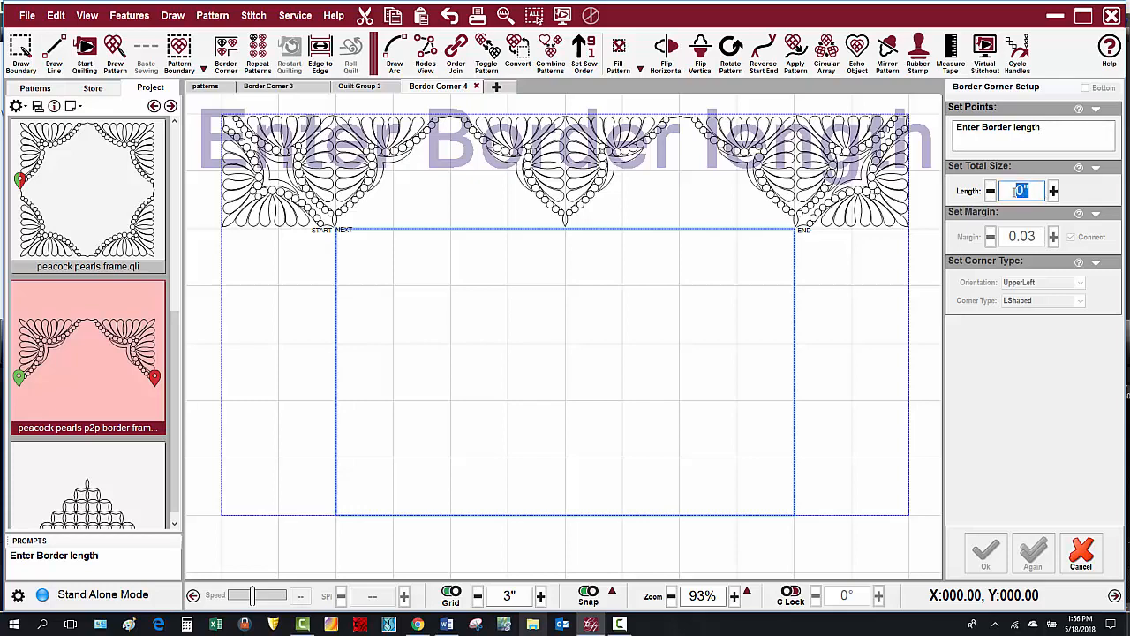
{"action": "type", "text": "36"}
{"action": "key", "text": "Return"}
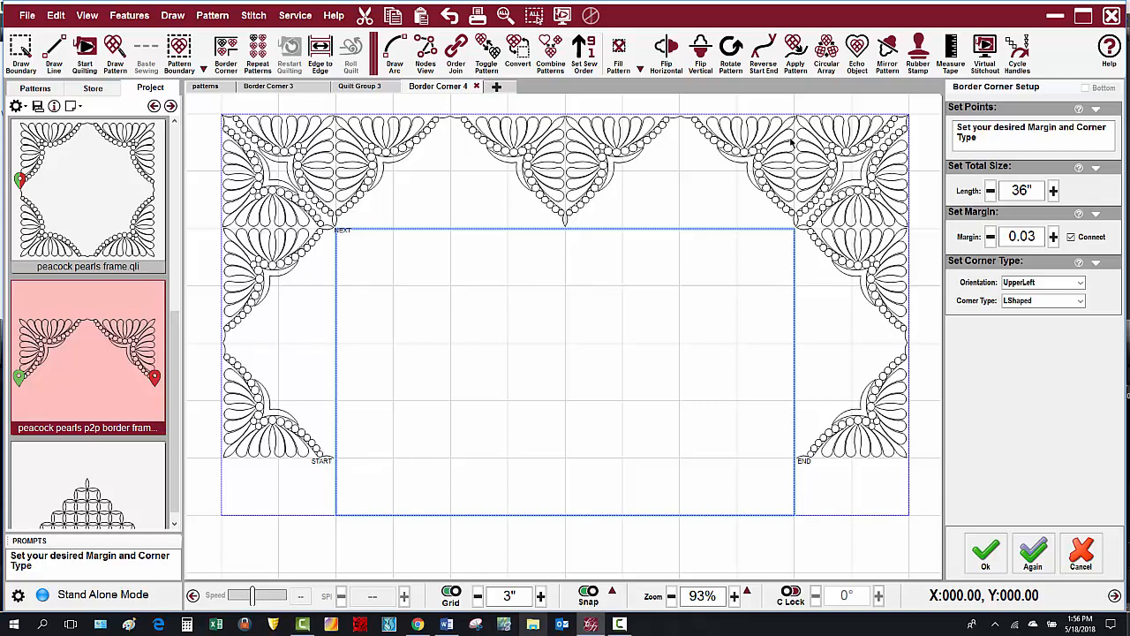
{"action": "double_click", "coordinate": [1039, 237]}
{"action": "type", "text": "0"}
{"action": "key", "text": "Return"}
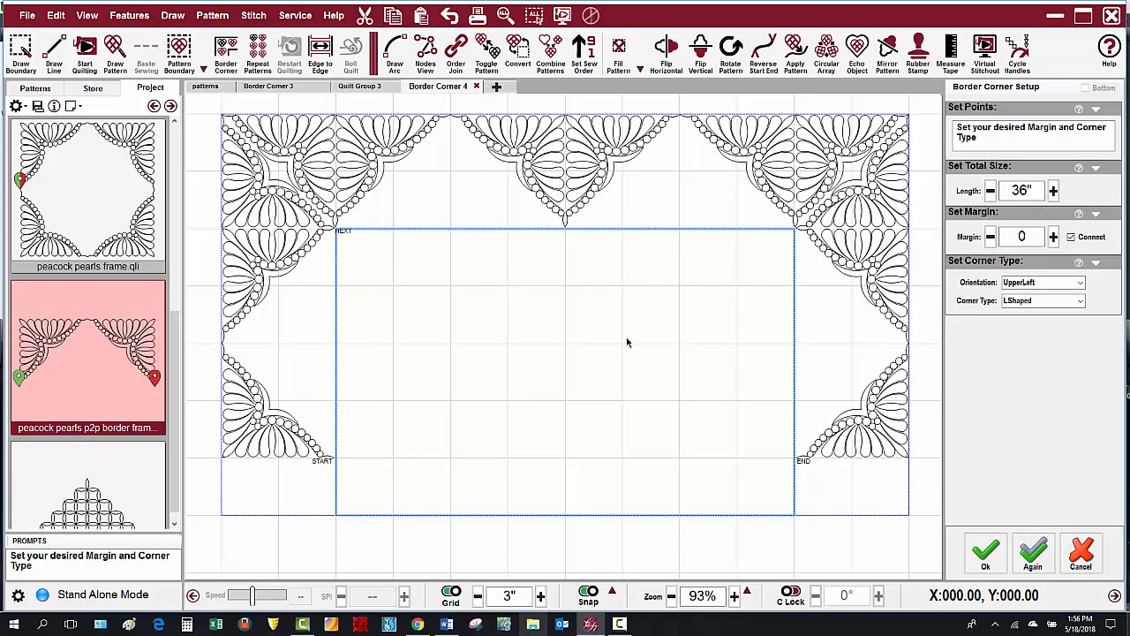
{"action": "left_click", "coordinate": [984, 557]}
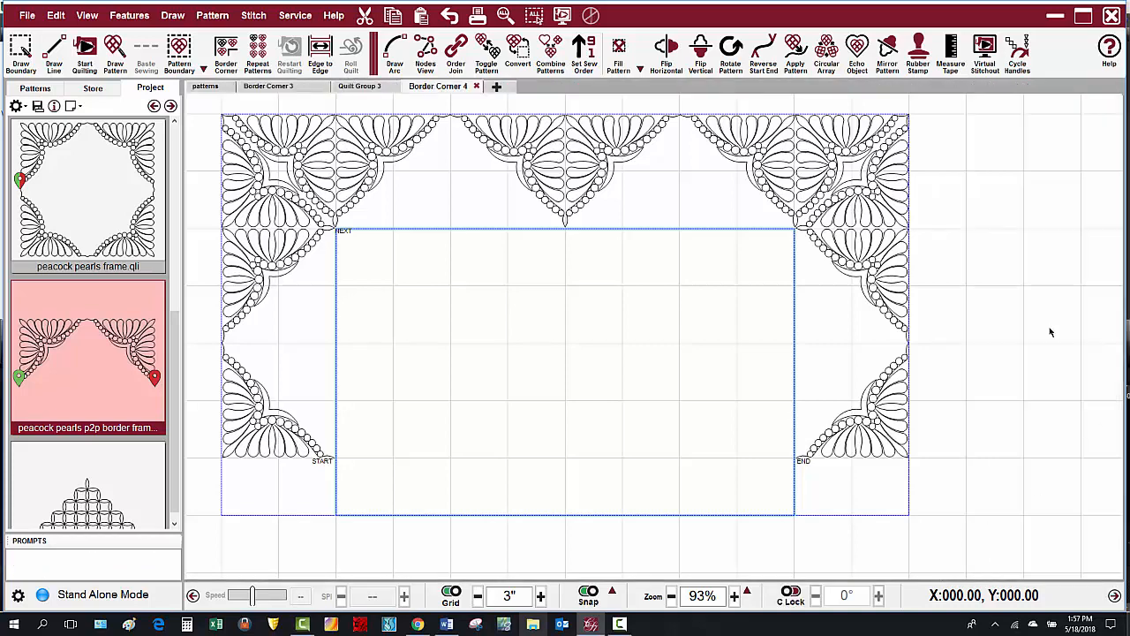
- Select the whole border corner pattern to check its width and height, and deselect it
{"action": "scroll", "coordinate": [1051, 332], "scroll_direction": "down", "scroll_amount": 1}
{"action": "left_click_drag", "start_coordinate": [974, 492], "coordinate": [325, 123]}
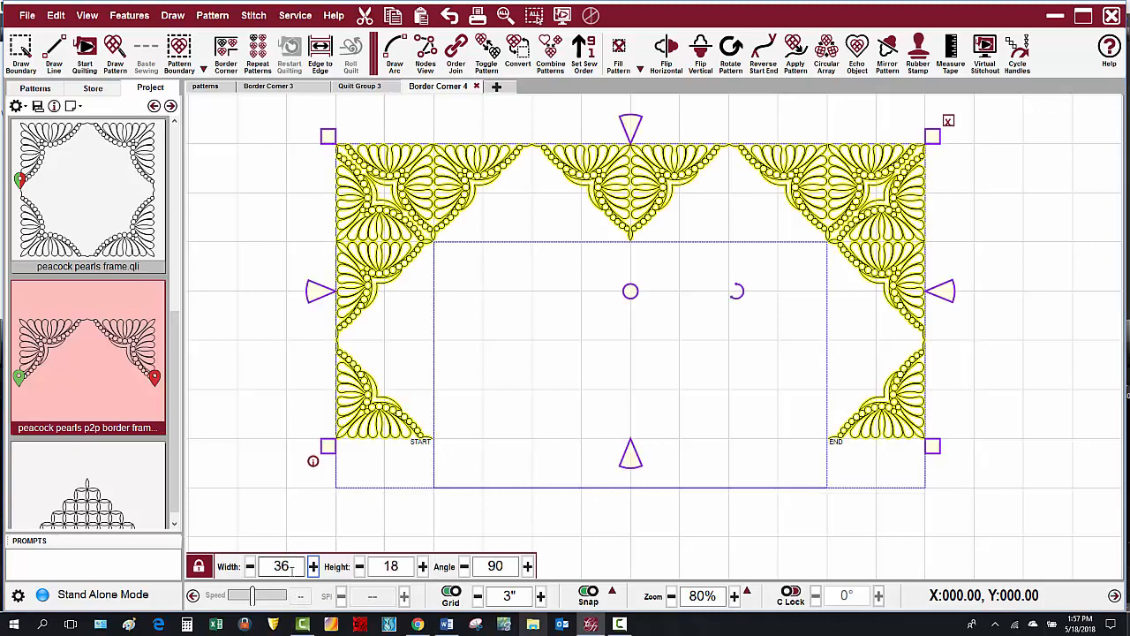
{"action": "left_click", "coordinate": [391, 570]}
{"action": "left_click", "coordinate": [1022, 385]}
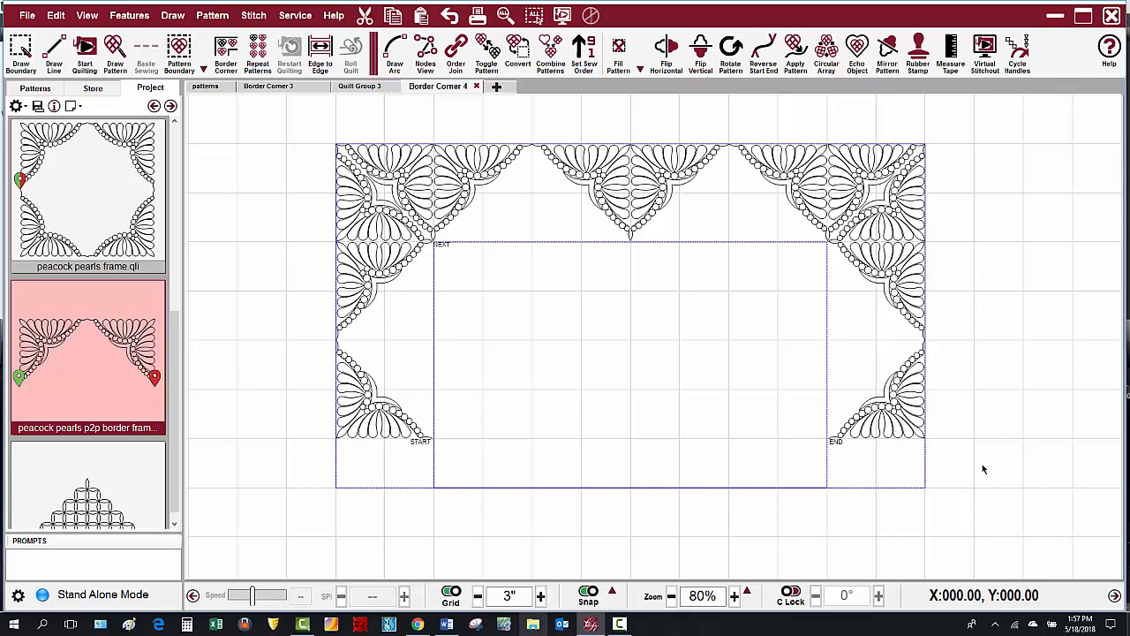
- Save the whole border corner pattern to the database and project as "Peacock Pearl 36 x 18 BC" with only the Border type, and deselect it
{"action": "left_click_drag", "start_coordinate": [981, 468], "coordinate": [273, 119]}
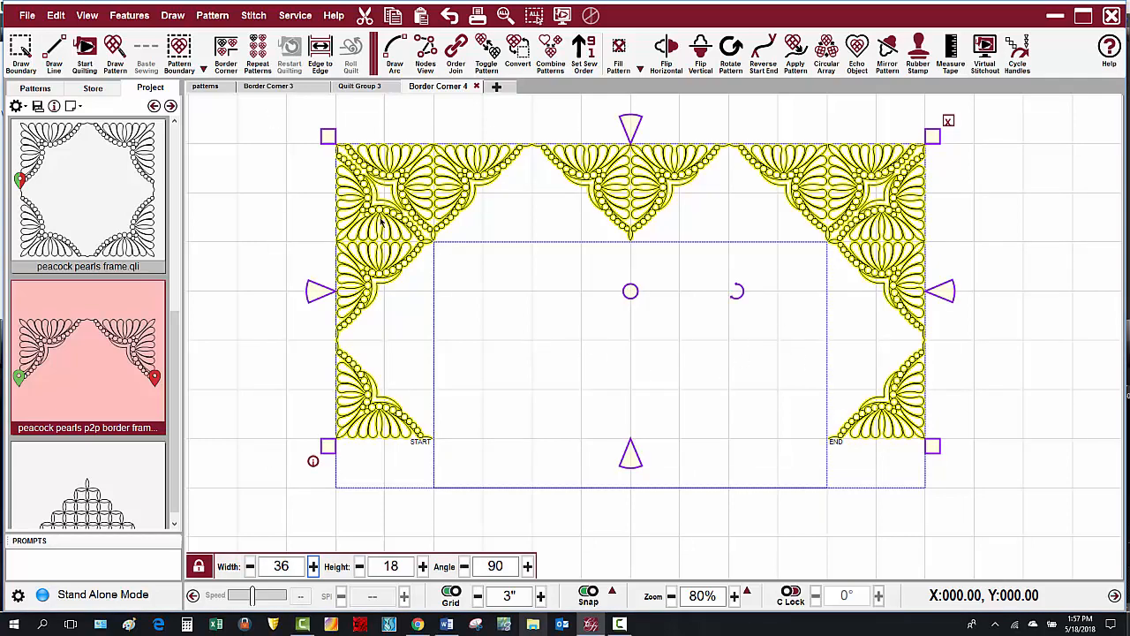
{"action": "right_click", "coordinate": [409, 195]}
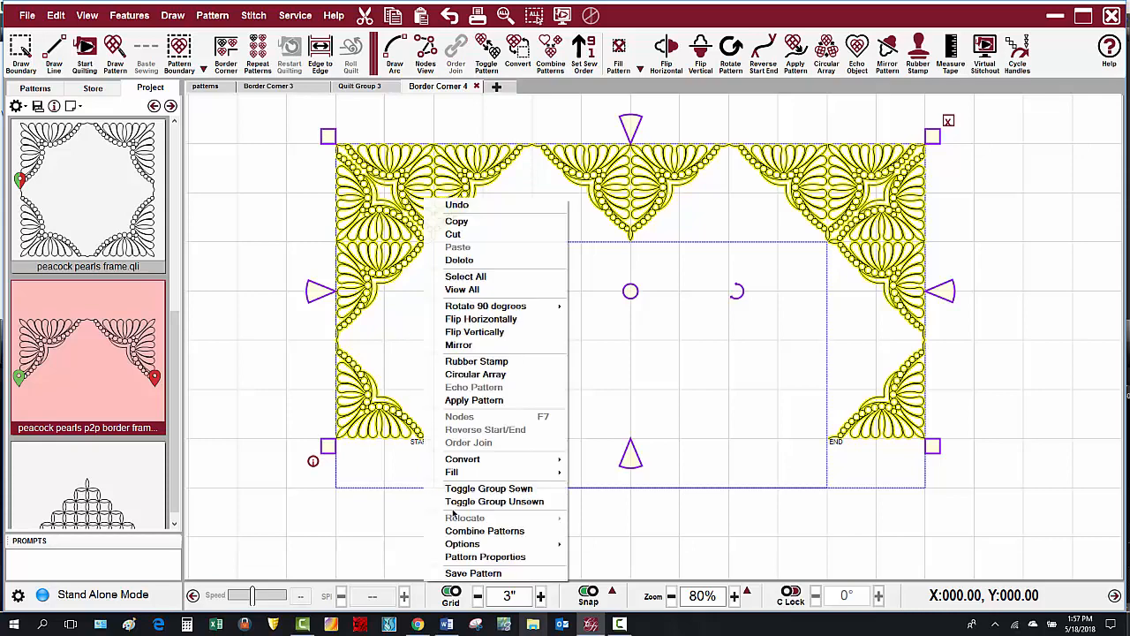
{"action": "left_click", "coordinate": [492, 574]}
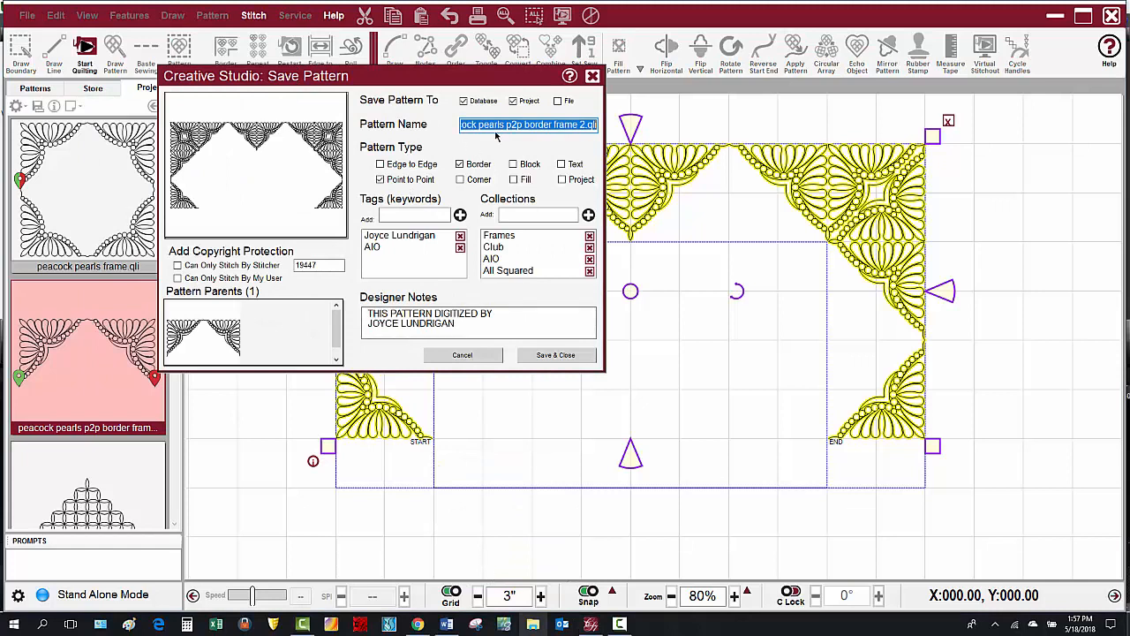
{"action": "type", "text": "Peacock Pearl 36 x 18 BC"}
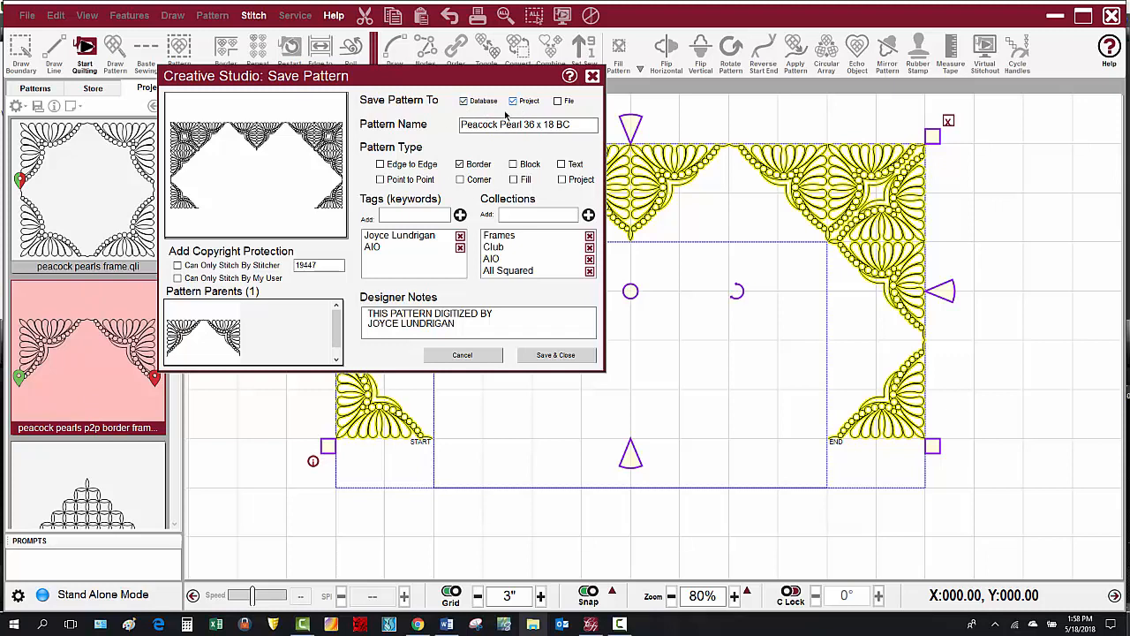
{"action": "left_click", "coordinate": [542, 356]}
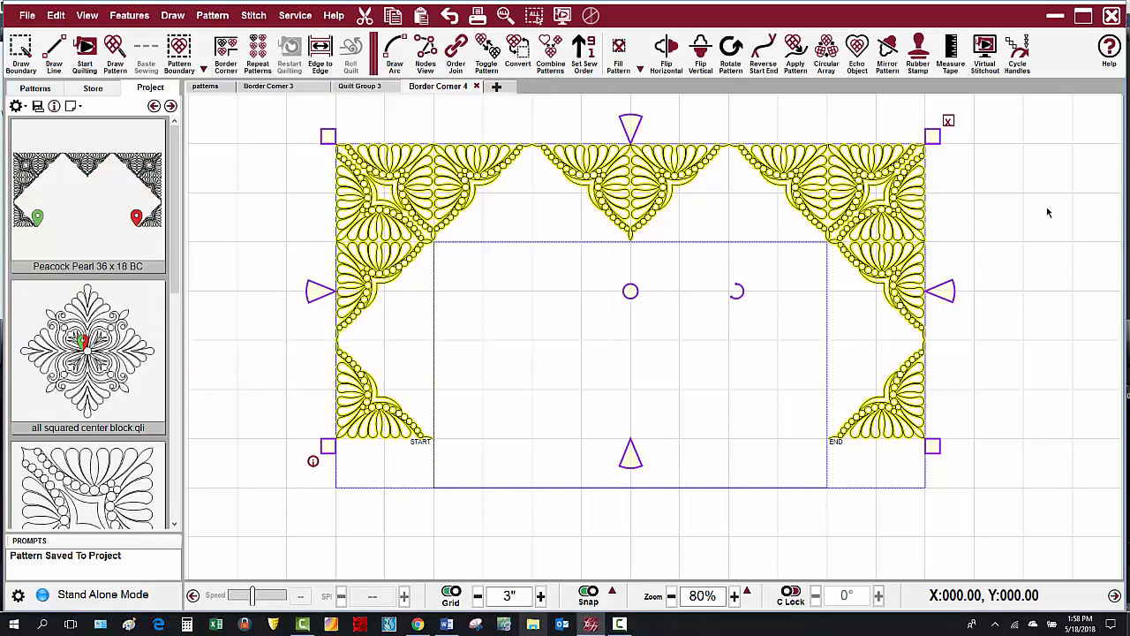
{"action": "left_click", "coordinate": [1014, 204]}
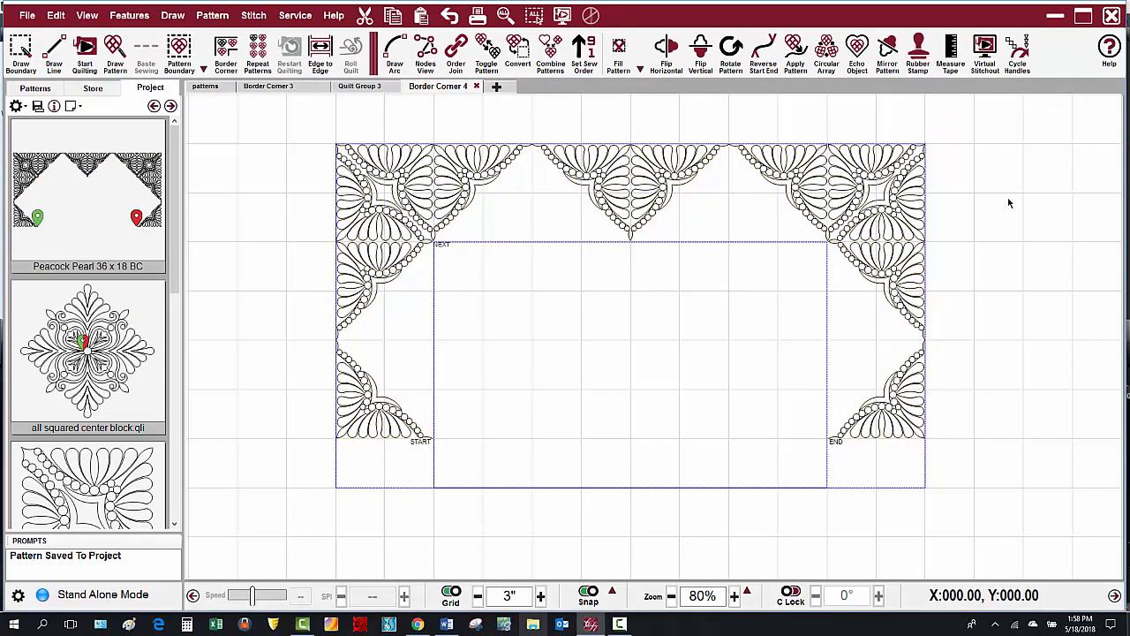
- Select only the upper border row with its two corners and save it to the database and project as "Peacock Pearls 36 x 6 BC"
{"action": "left_click_drag", "start_coordinate": [1012, 199], "coordinate": [273, 158]}
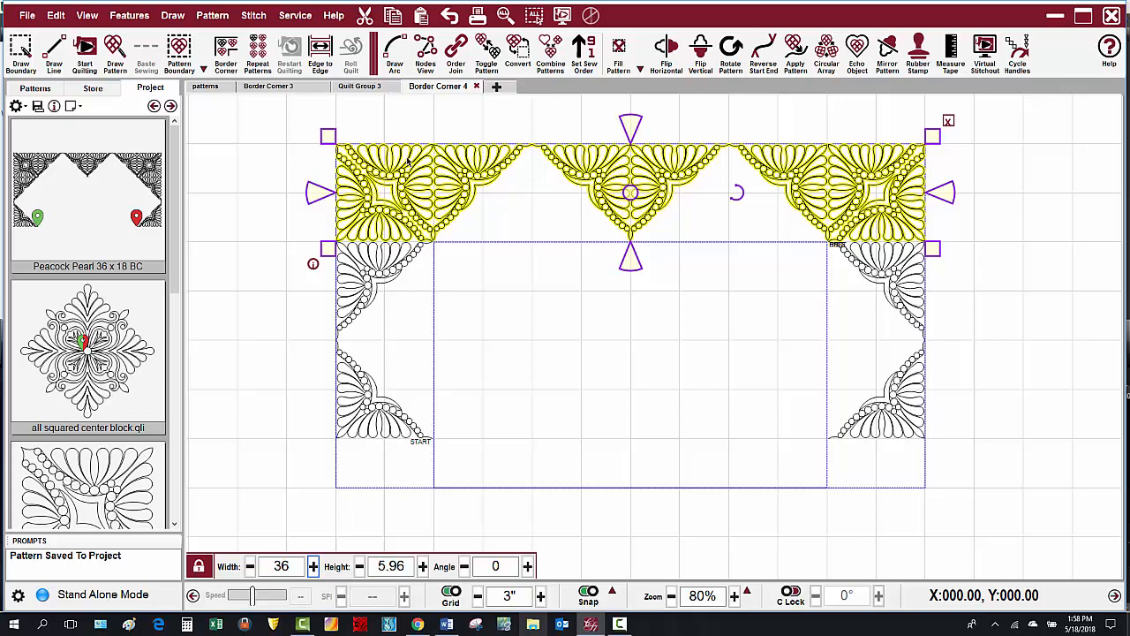
{"action": "right_click", "coordinate": [423, 201]}
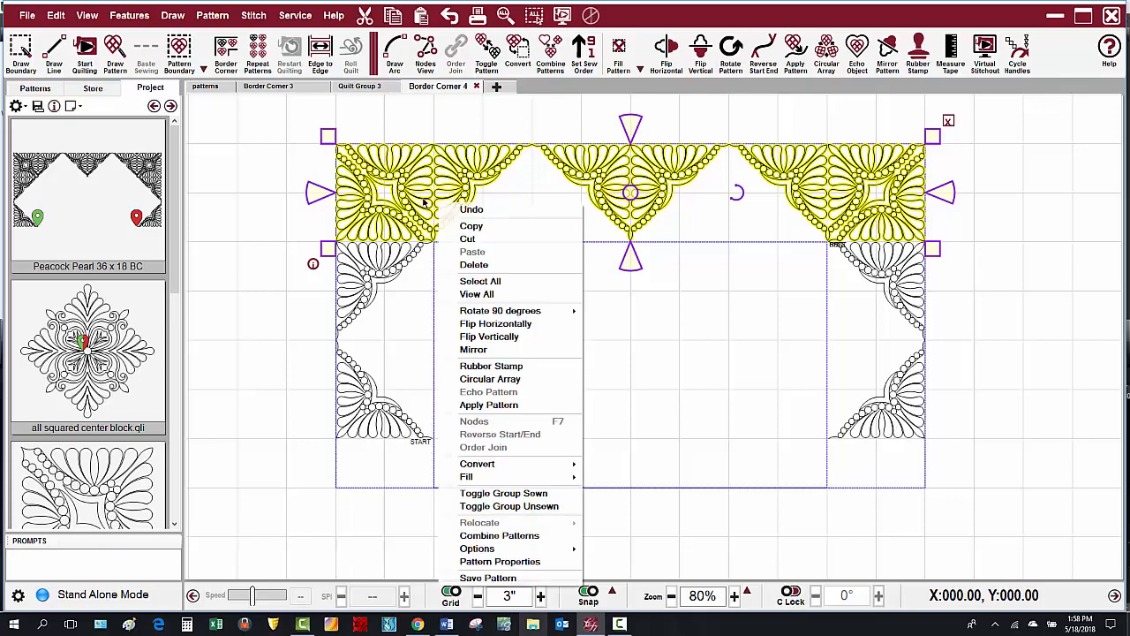
{"action": "left_click", "coordinate": [477, 577]}
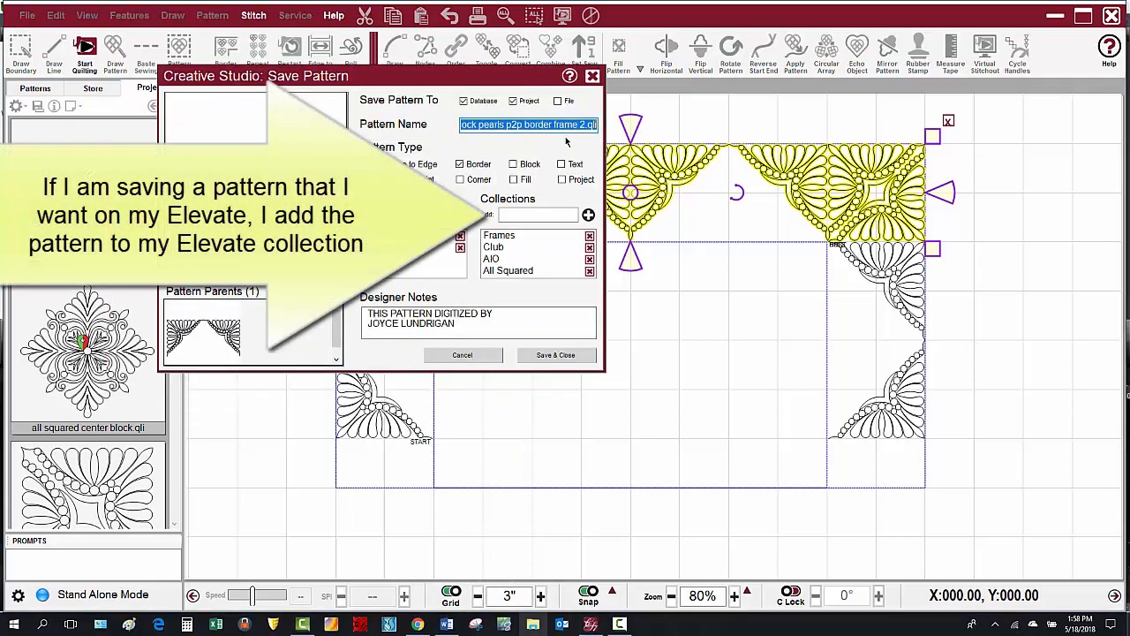
{"action": "type", "text": "Peacock Pearls"}
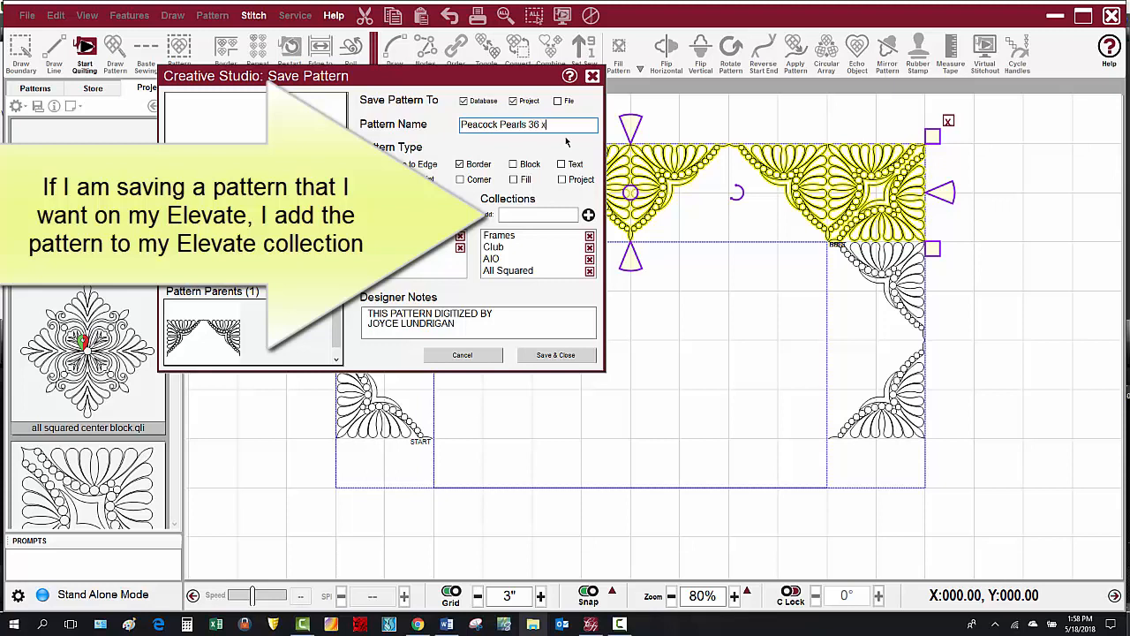
{"action": "type", "text": "36 x 6 BC"}
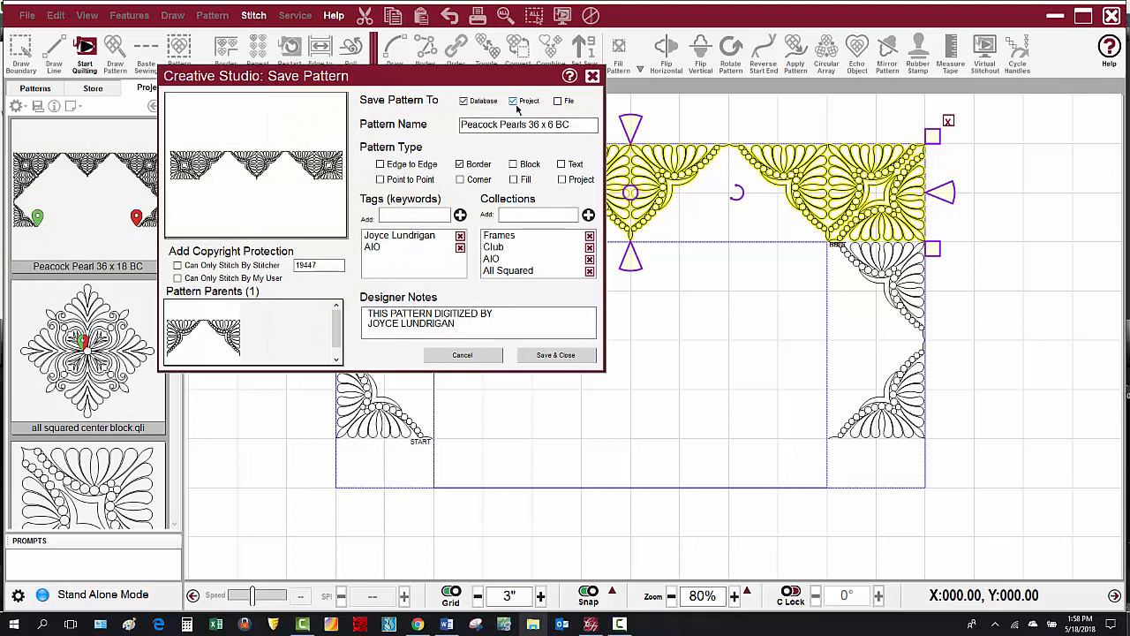
{"action": "left_click", "coordinate": [557, 356]}
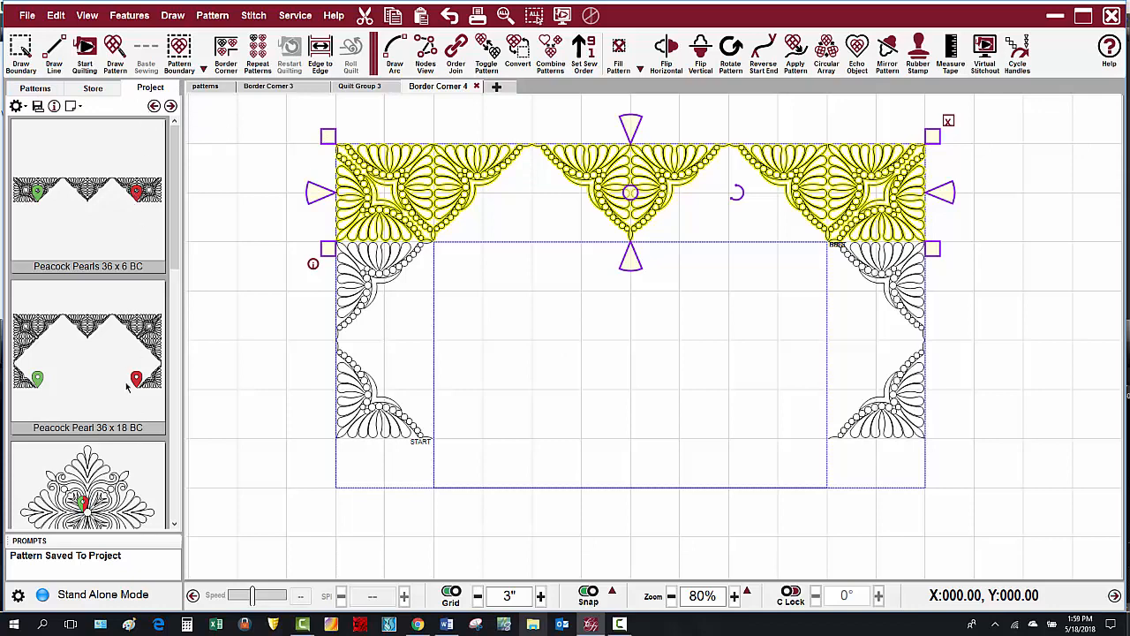
- Select both newly saved Peacock Pearl patterns in the pattern library and back them up to the cloud
{"action": "left_click", "coordinate": [34, 88]}
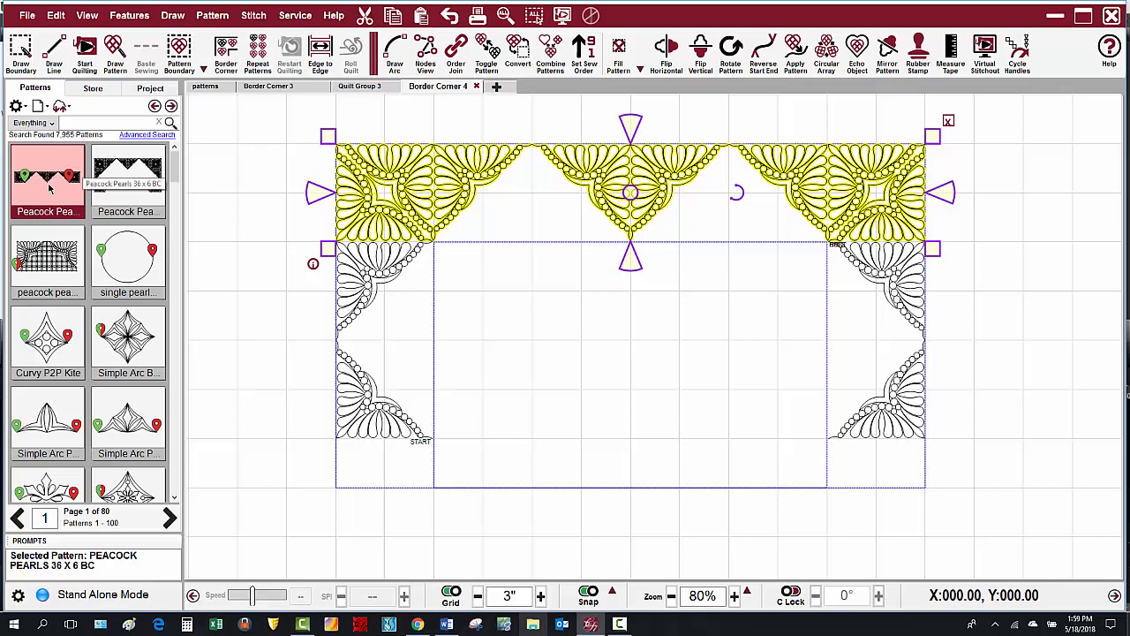
{"action": "left_click", "coordinate": [137, 187]}
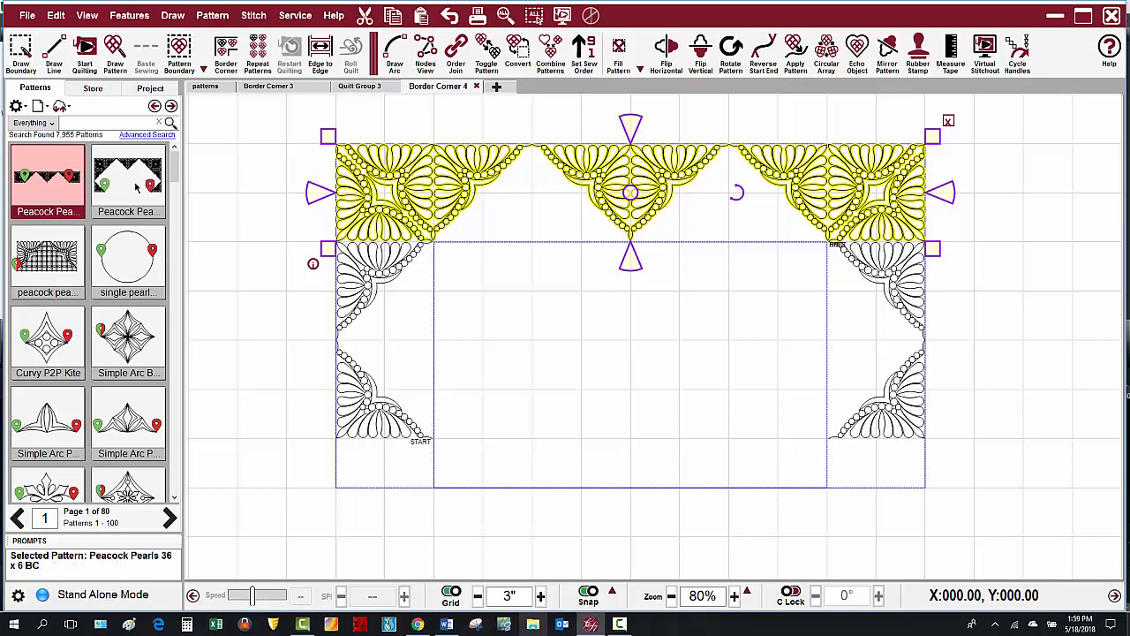
{"action": "right_click", "coordinate": [129, 188]}
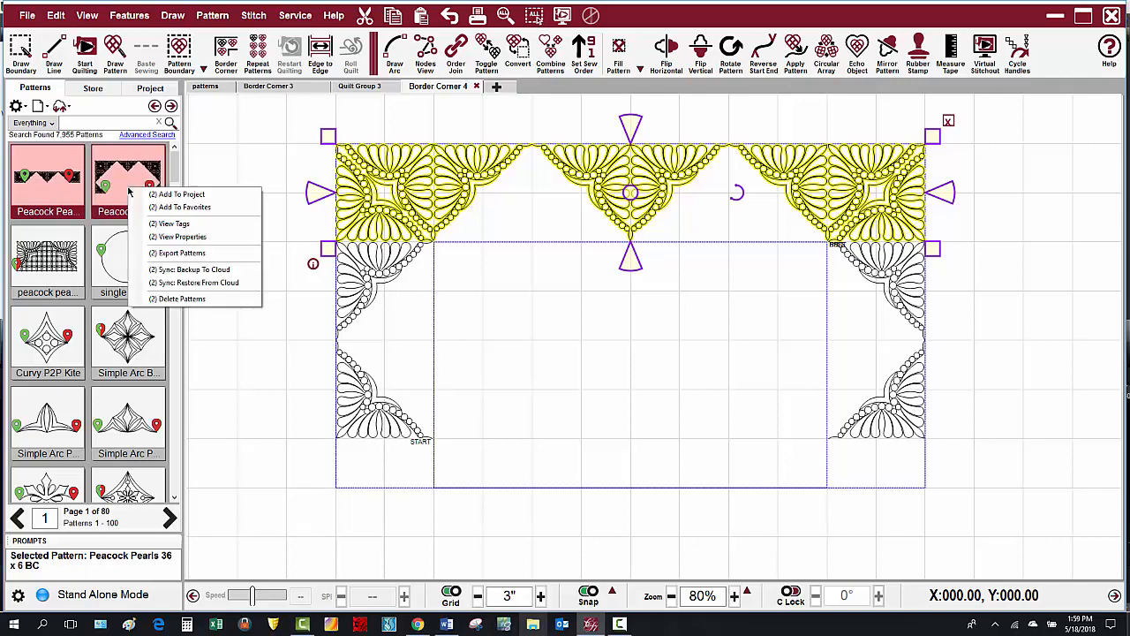
{"action": "left_click", "coordinate": [177, 269]}
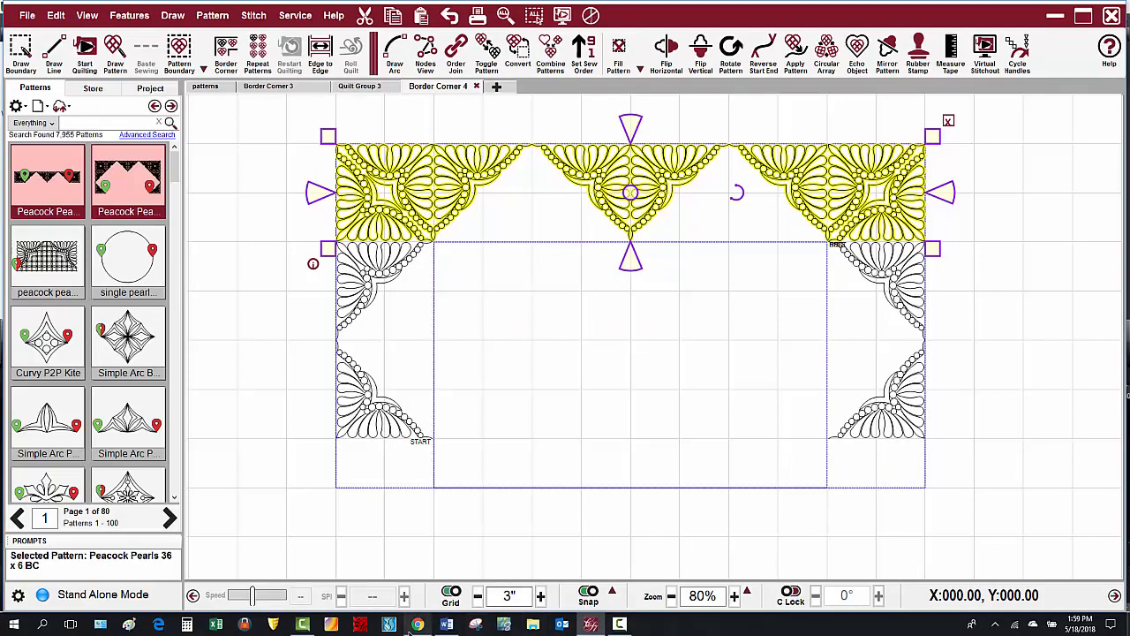
- Switch to PatternCloud in Chrome, refresh My Patterns to check for the two backed-up patterns, and return to Creative Studio
{"action": "left_click", "coordinate": [417, 623]}
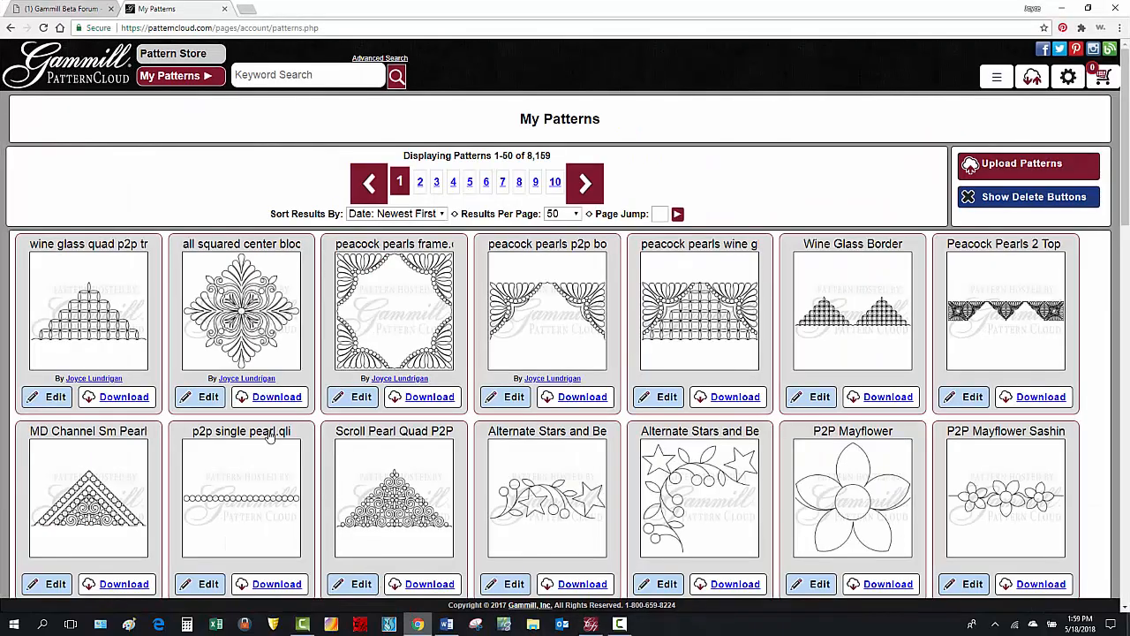
{"action": "left_click", "coordinate": [43, 27]}
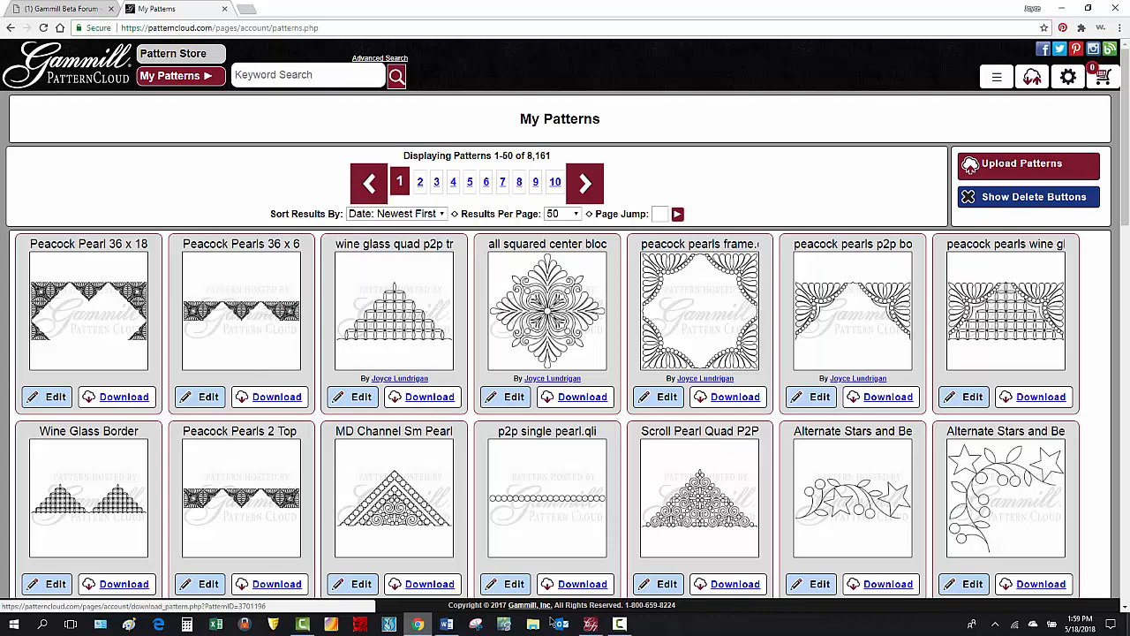
{"action": "left_click", "coordinate": [591, 624]}
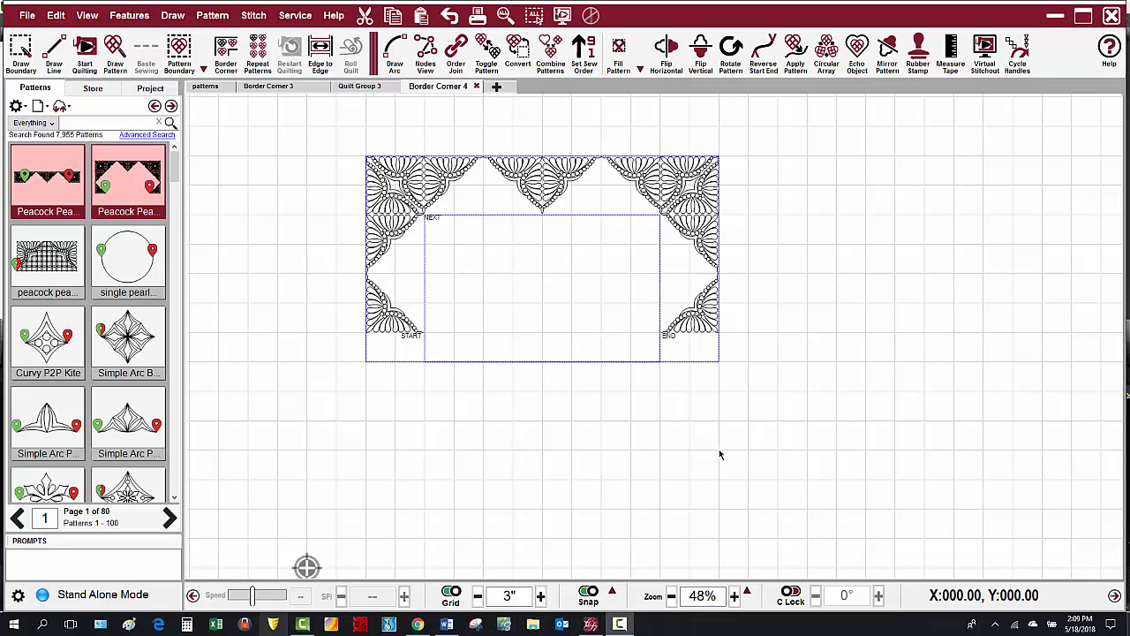
- Mirror the whole border corner pattern downward across the line joining its two lower outer ends to form the complete square border
{"action": "left_click_drag", "start_coordinate": [775, 398], "coordinate": [325, 132]}
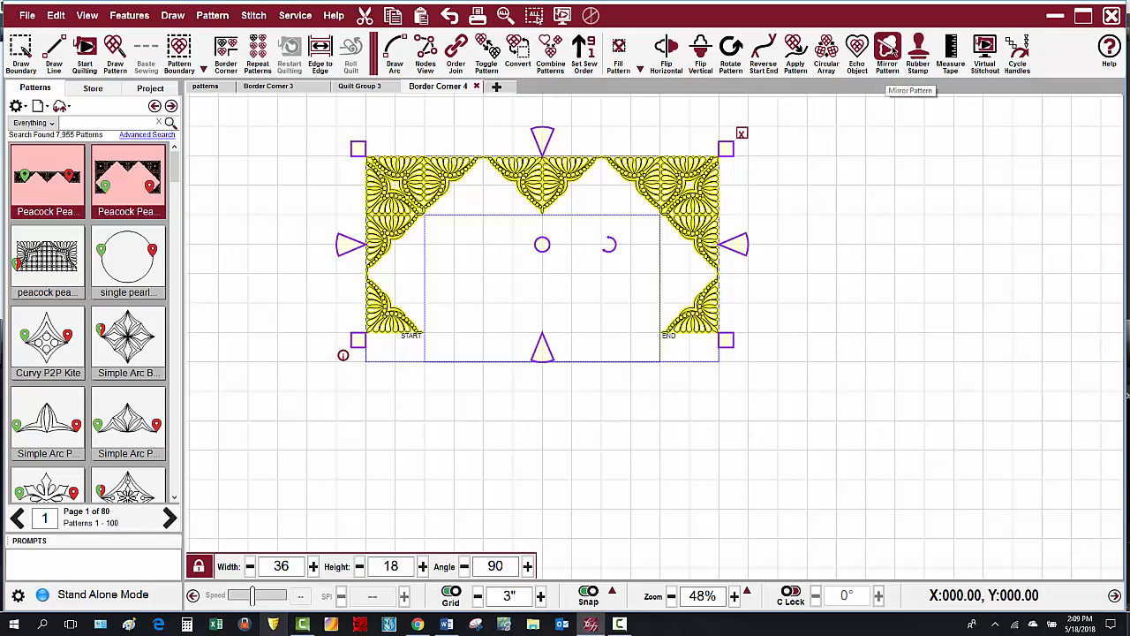
{"action": "left_click", "coordinate": [890, 48]}
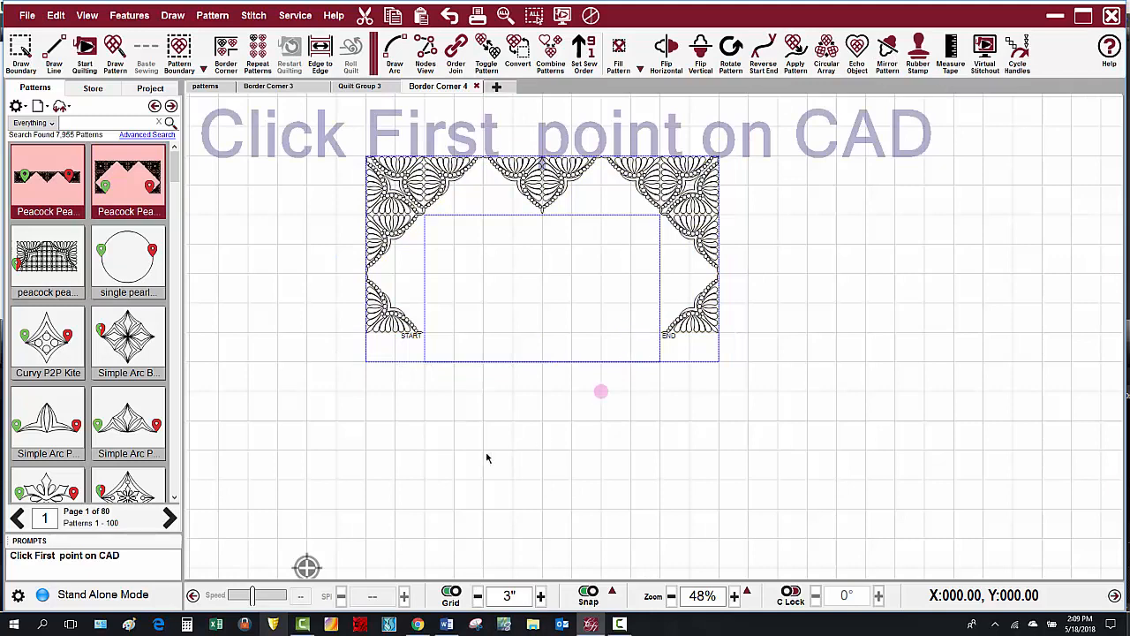
{"action": "left_click", "coordinate": [369, 336]}
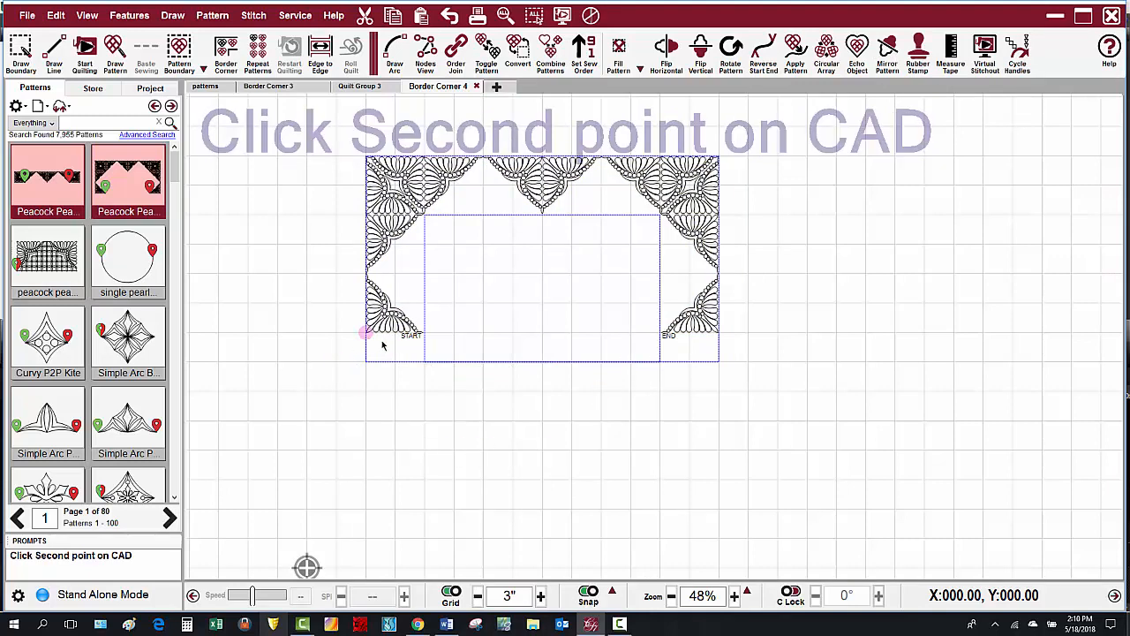
{"action": "left_click", "coordinate": [720, 336]}
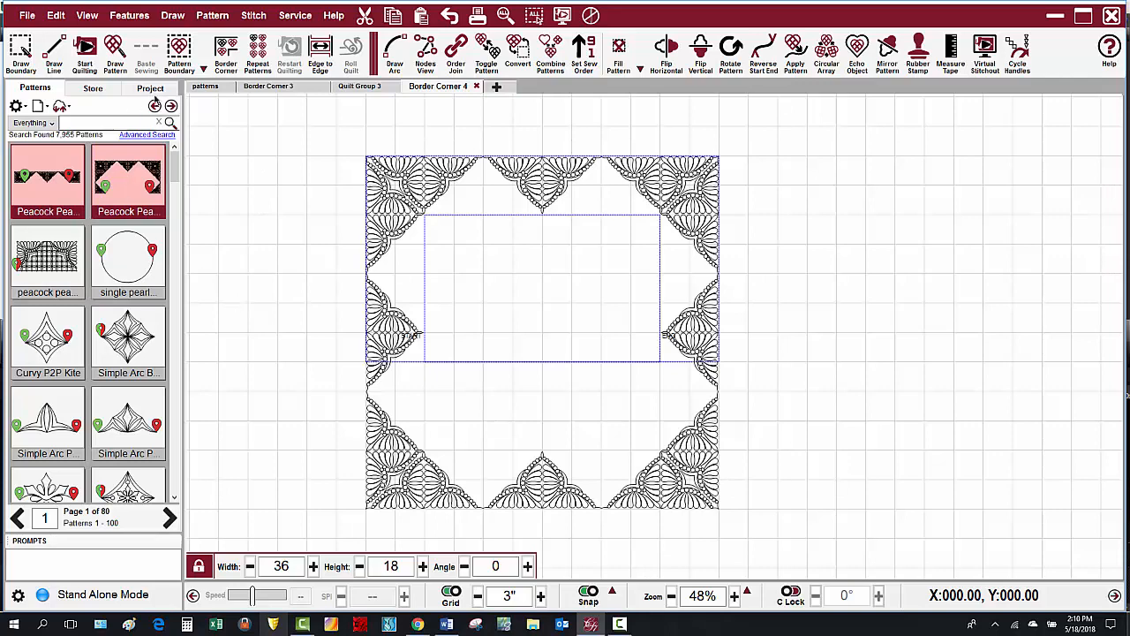
- Draw two adjoining copies of the project's wine glass quad p2p triangle along the upper inner border edge, snapping each base to 12"
{"action": "left_click", "coordinate": [157, 88]}
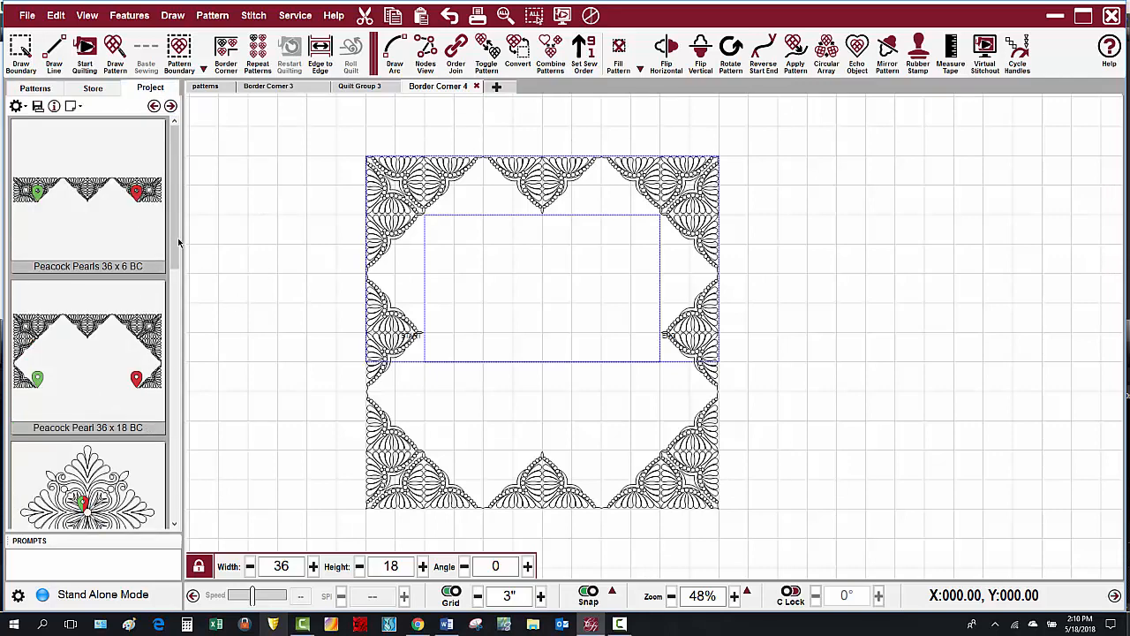
{"action": "left_click_drag", "start_coordinate": [178, 243], "coordinate": [202, 501]}
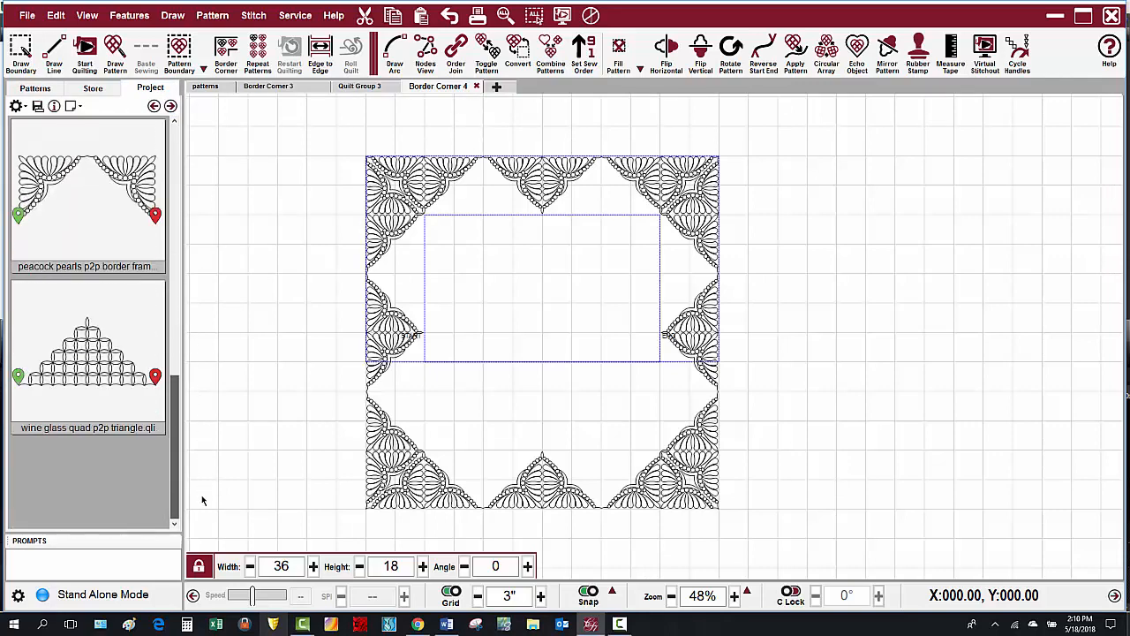
{"action": "left_click", "coordinate": [77, 369]}
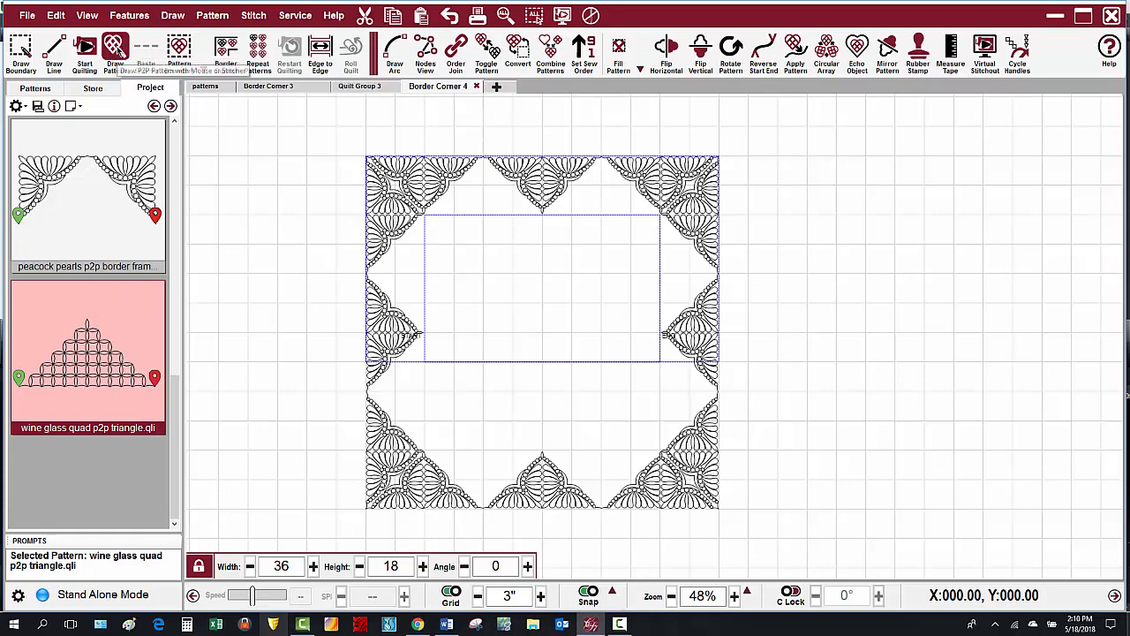
{"action": "left_click", "coordinate": [115, 55]}
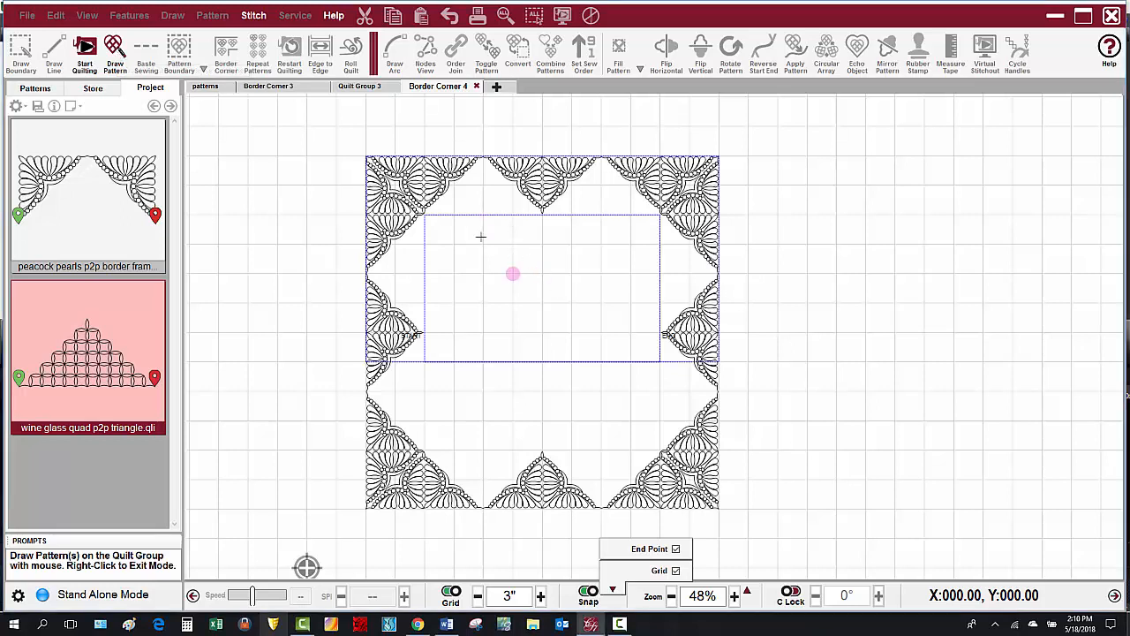
{"action": "left_click_drag", "start_coordinate": [425, 217], "coordinate": [543, 217]}
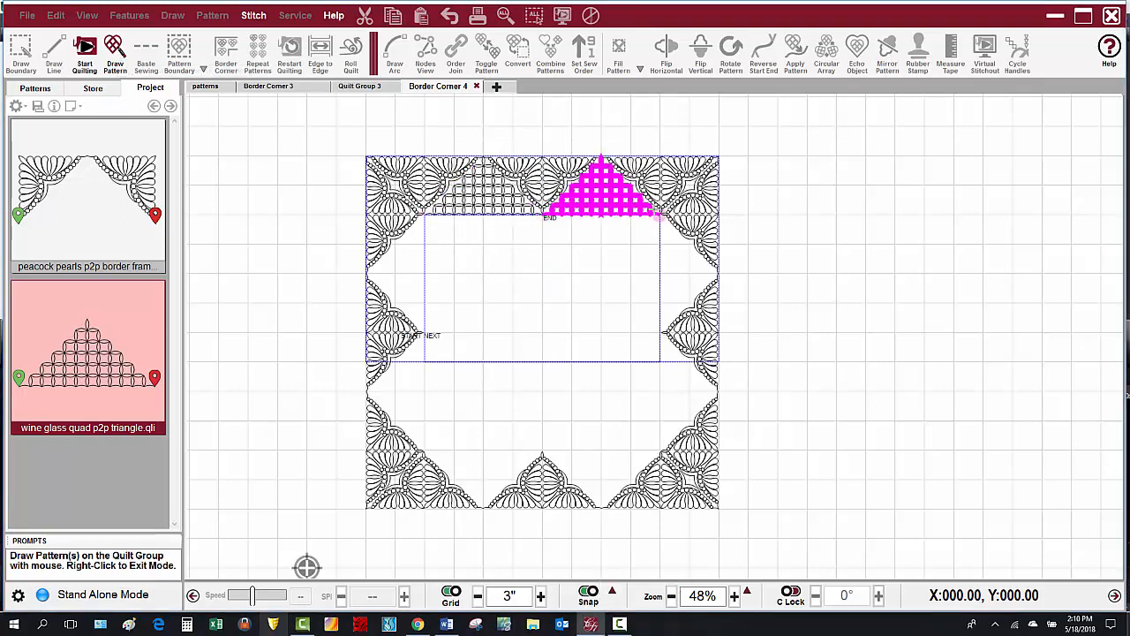
{"action": "left_click", "coordinate": [660, 216]}
- Continue the wine glass triangles with two 12" copies down the right inner border edge and two along the lower inner edge
{"action": "left_click", "coordinate": [659, 334]}
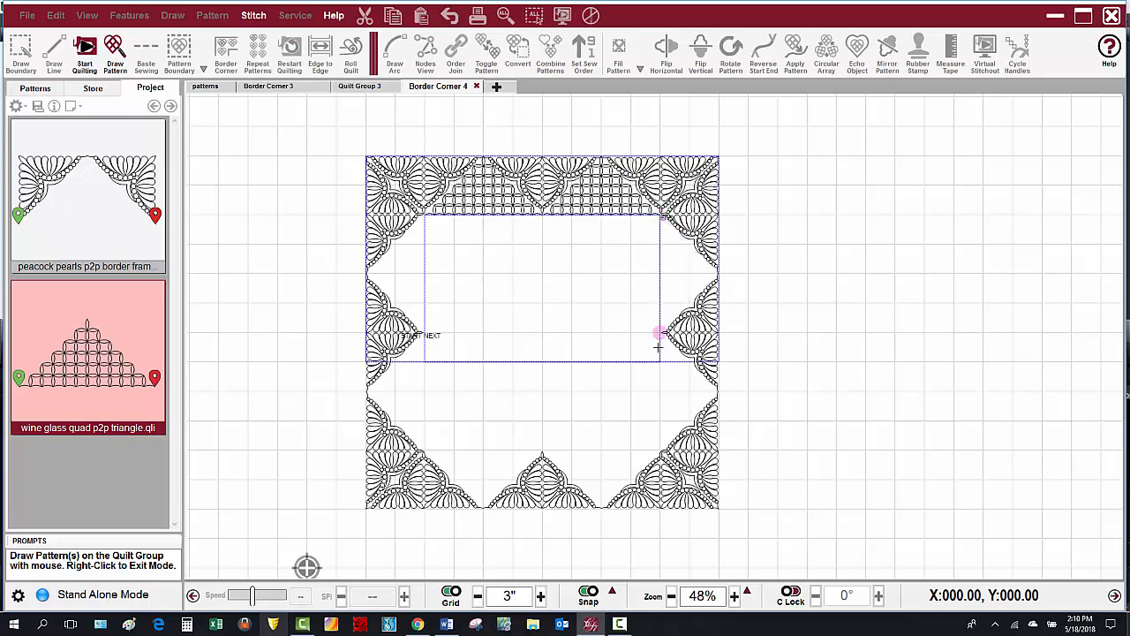
{"action": "left_click", "coordinate": [661, 452]}
{"action": "left_click", "coordinate": [541, 451]}
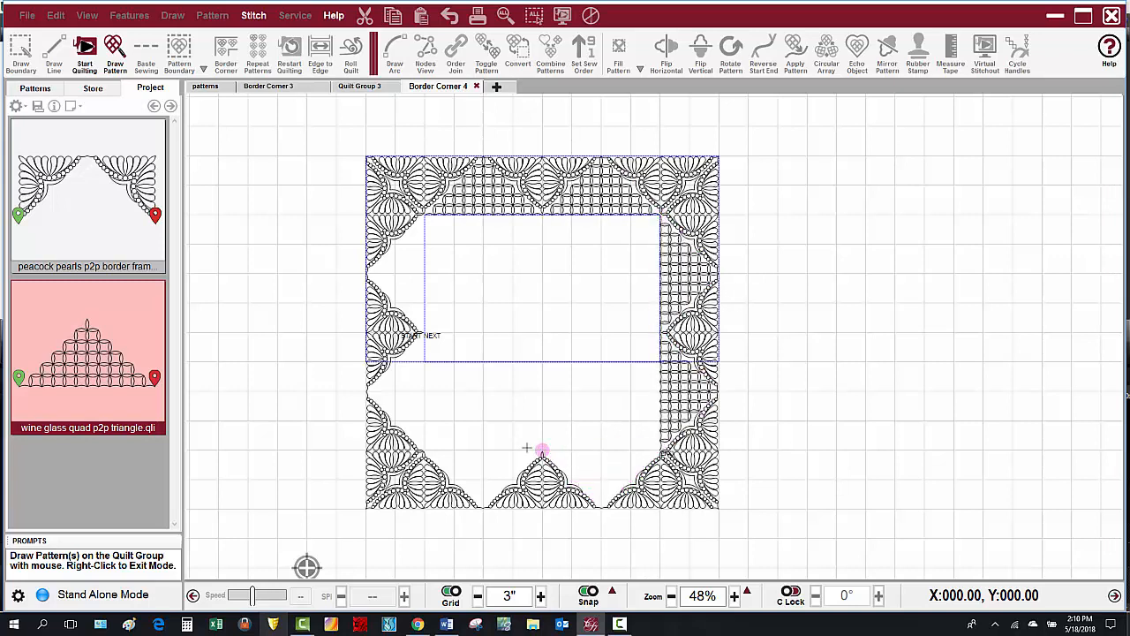
{"action": "left_click", "coordinate": [424, 452]}
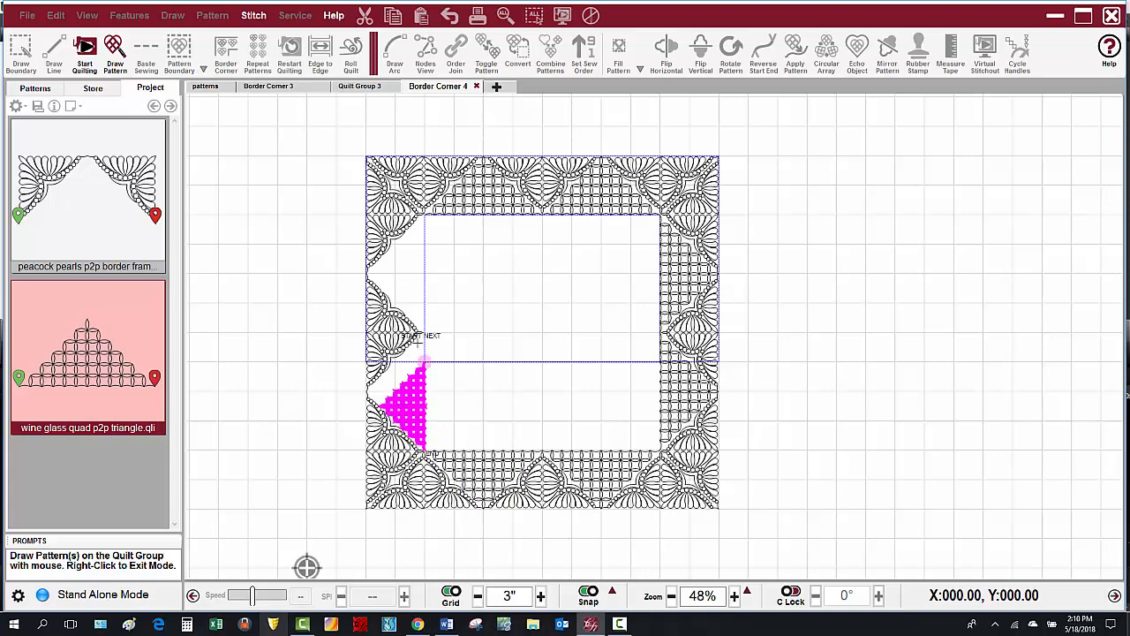
- Draw the last two 12" wine glass triangles up the left inner border edge, and finish drawing patterns
{"action": "left_click", "coordinate": [424, 335]}
{"action": "left_click", "coordinate": [421, 216]}
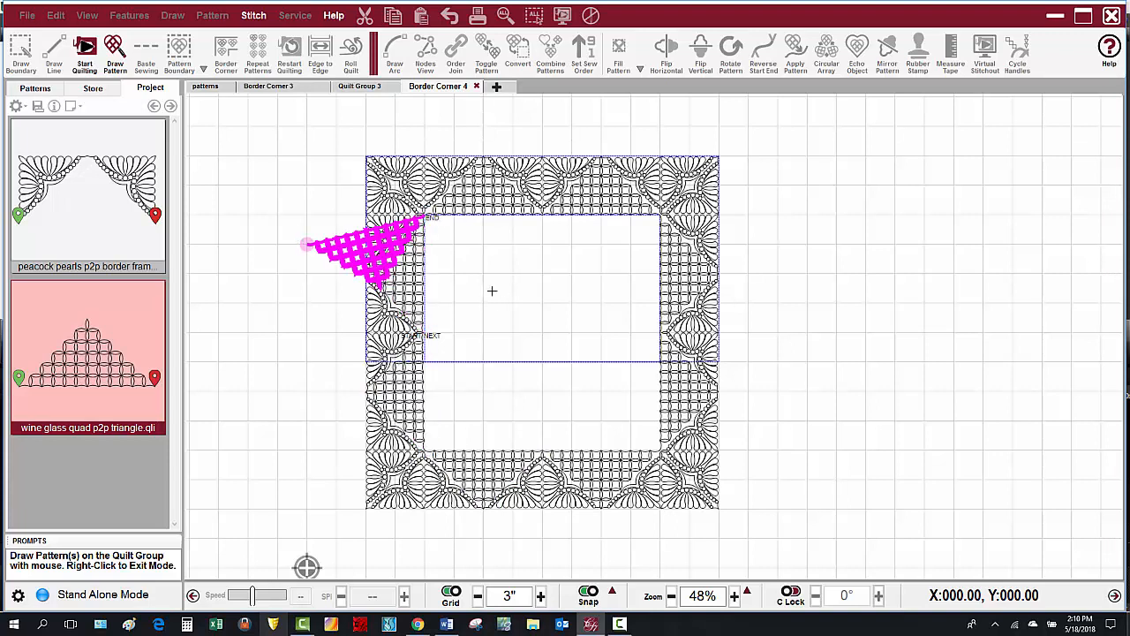
{"action": "right_click", "coordinate": [522, 327]}
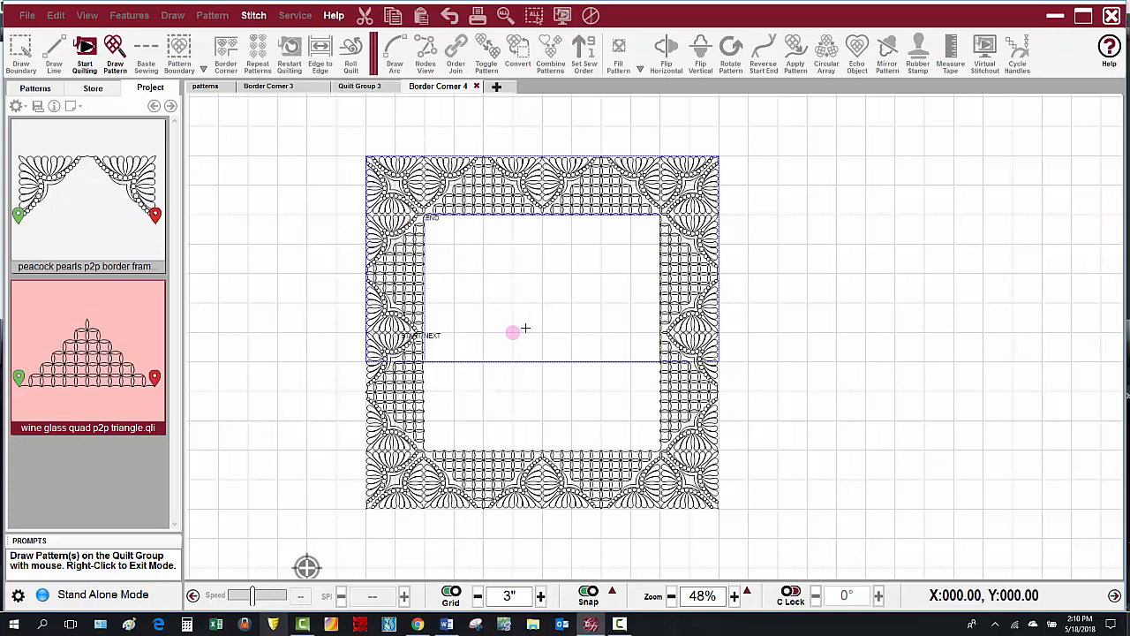
{"action": "right_click", "coordinate": [525, 327]}
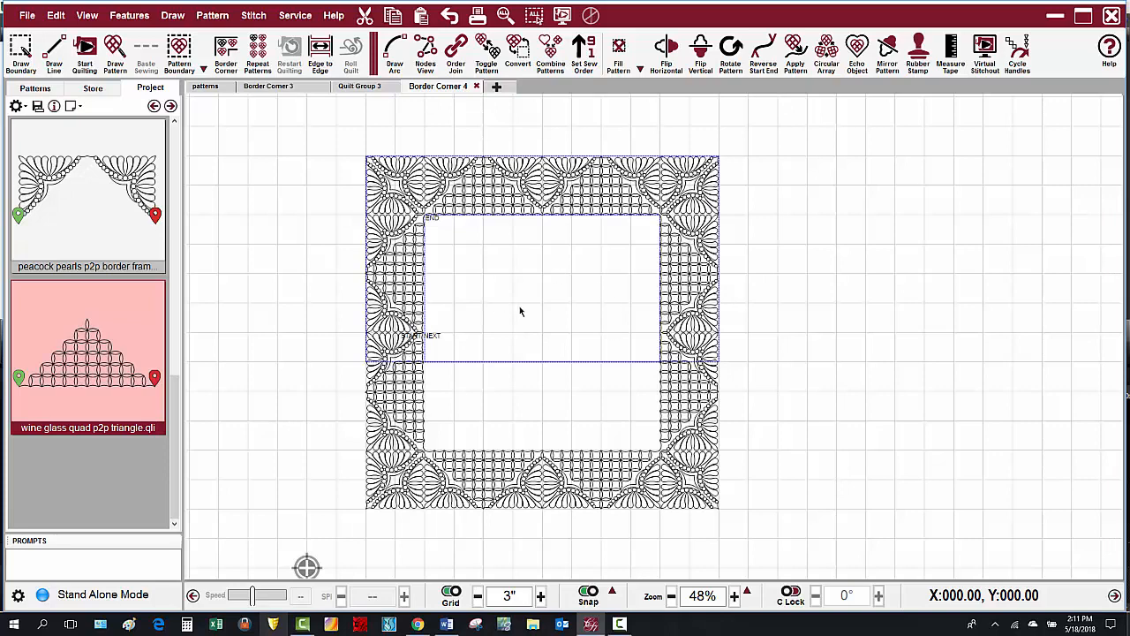
- Place the project's peacock pearls frame as a repeat pattern from the inner border's upper-left corner, sized 12" wide with frozen aspect
{"action": "left_click_drag", "start_coordinate": [175, 419], "coordinate": [196, 366]}
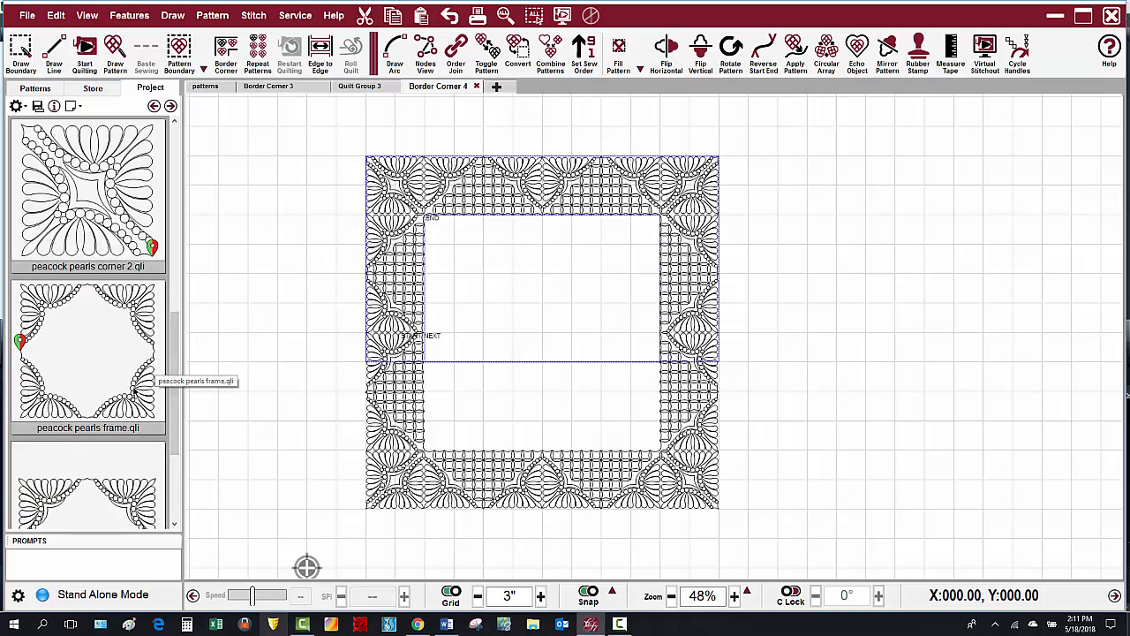
{"action": "left_click", "coordinate": [135, 389]}
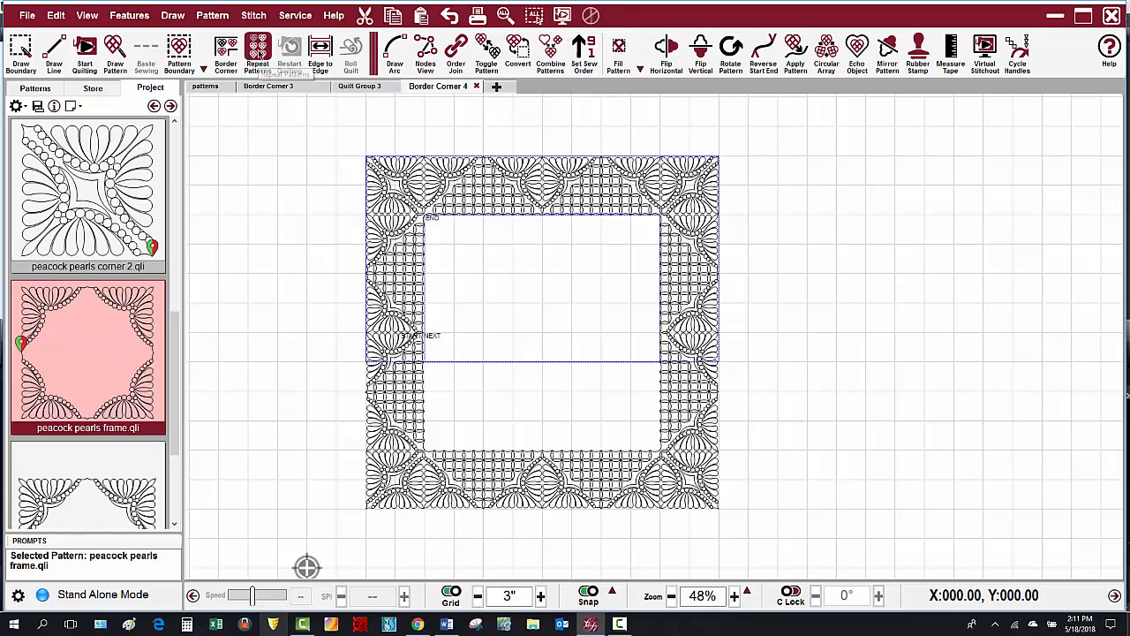
{"action": "left_click", "coordinate": [262, 54]}
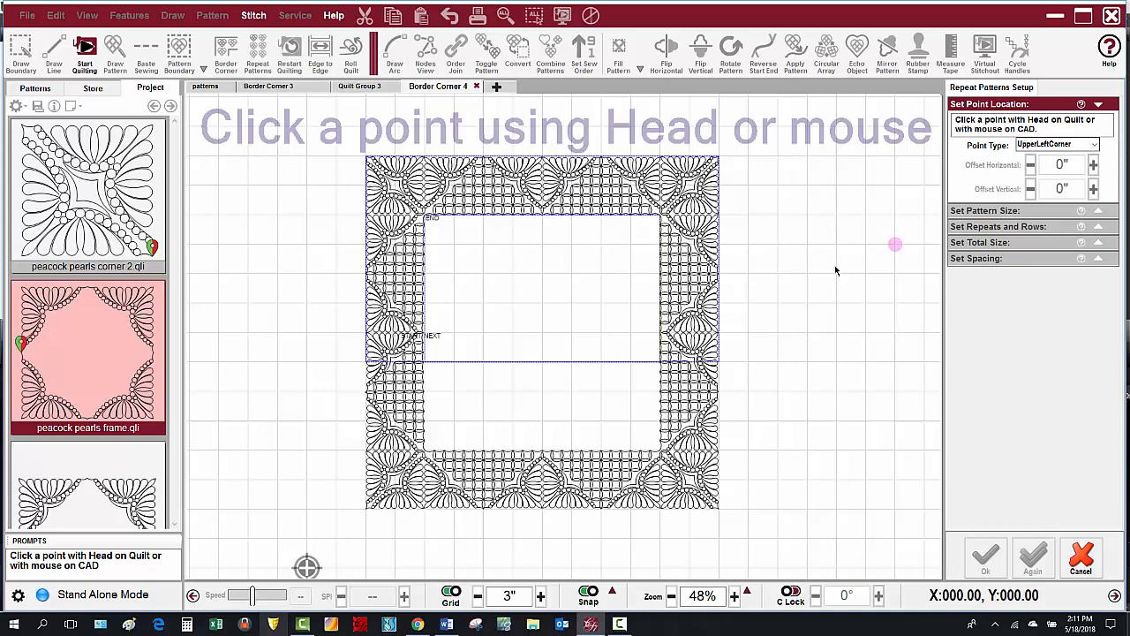
{"action": "left_click", "coordinate": [425, 217]}
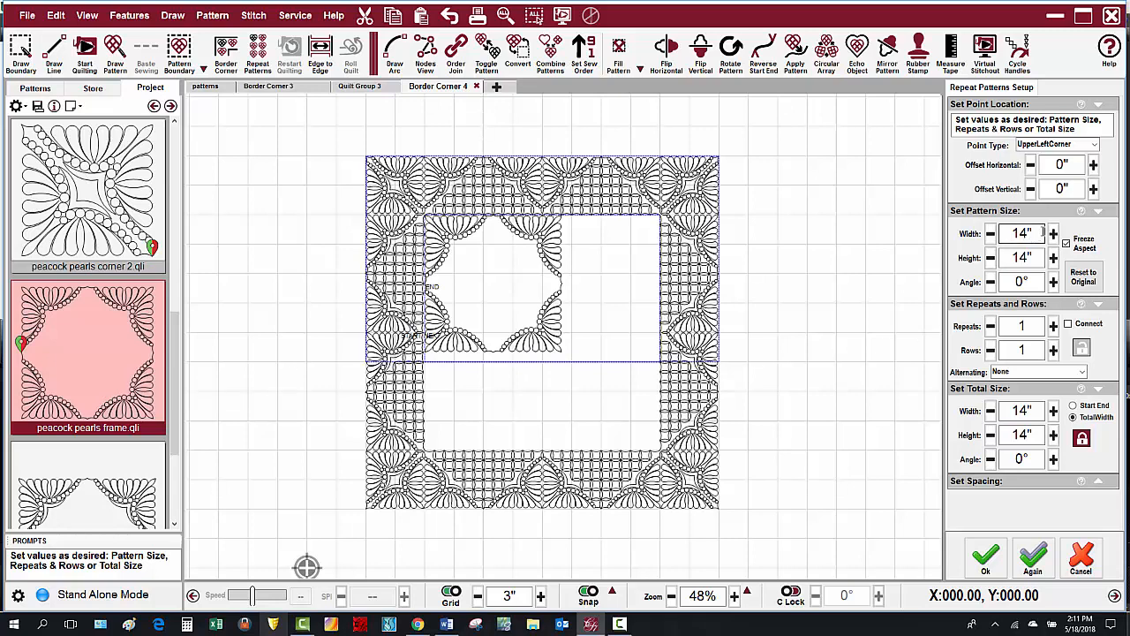
{"action": "left_click_drag", "start_coordinate": [1045, 232], "coordinate": [1008, 233]}
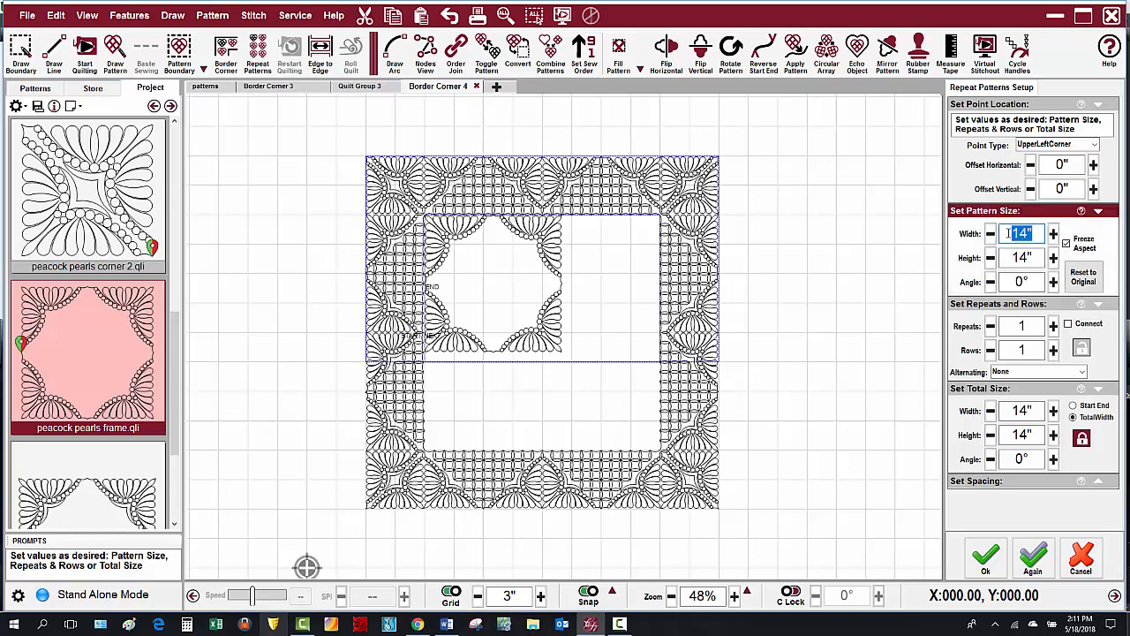
{"action": "type", "text": "12"}
{"action": "key", "text": "Return"}
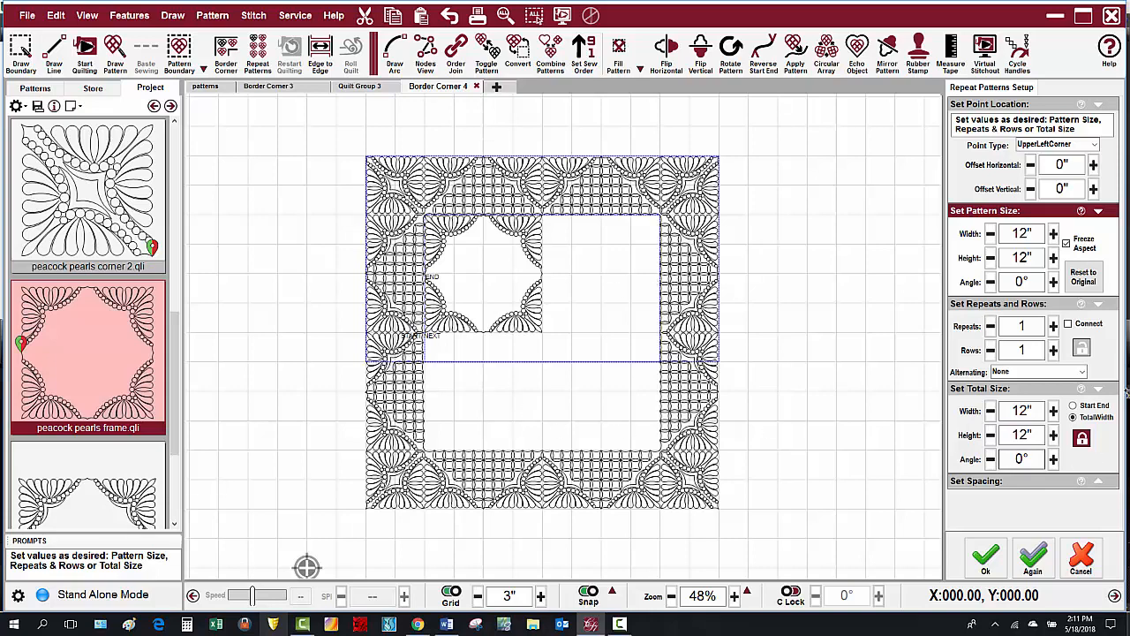
- Lock the repeats and rows, set 2 repeats and 2 rows of the frame to fill the centre, and accept the layout
{"action": "left_click", "coordinate": [1083, 348]}
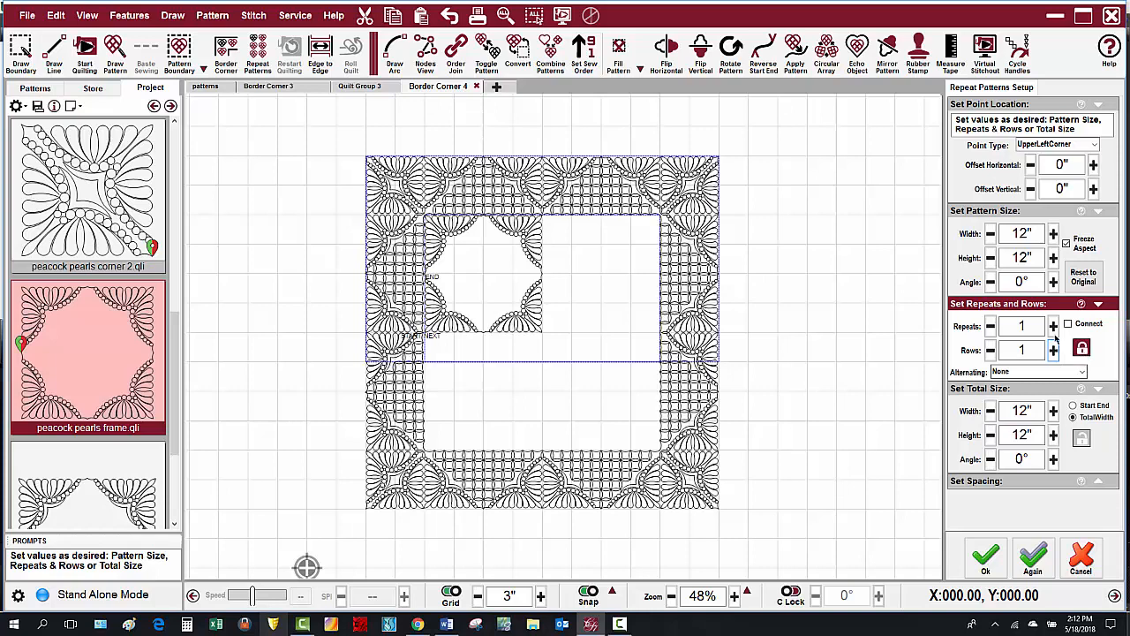
{"action": "left_click", "coordinate": [1054, 327]}
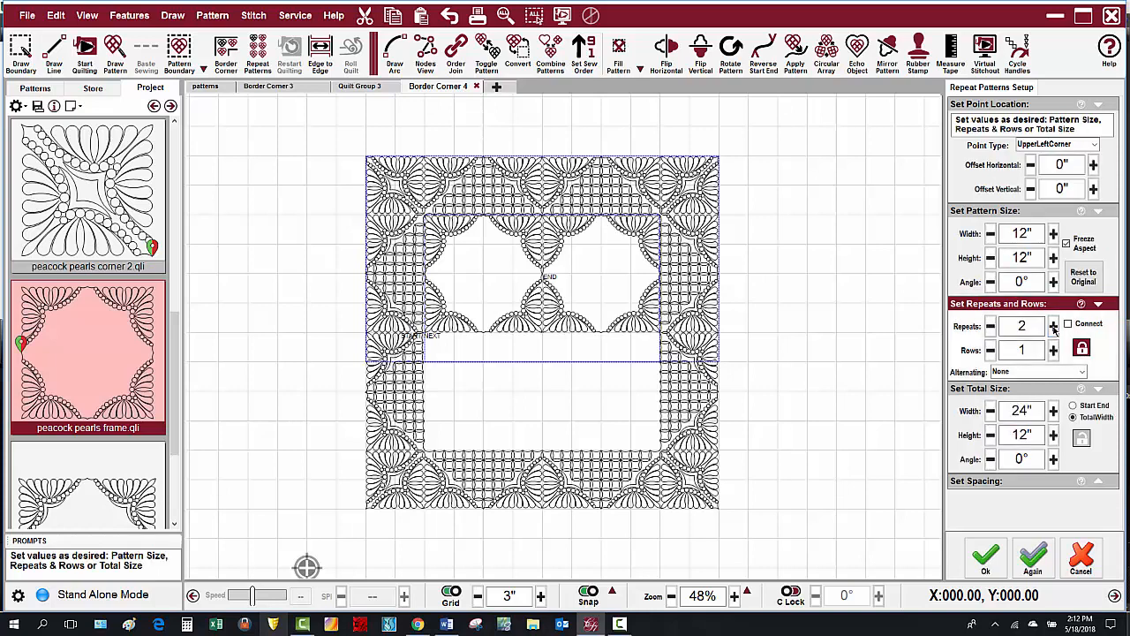
{"action": "left_click", "coordinate": [1054, 350]}
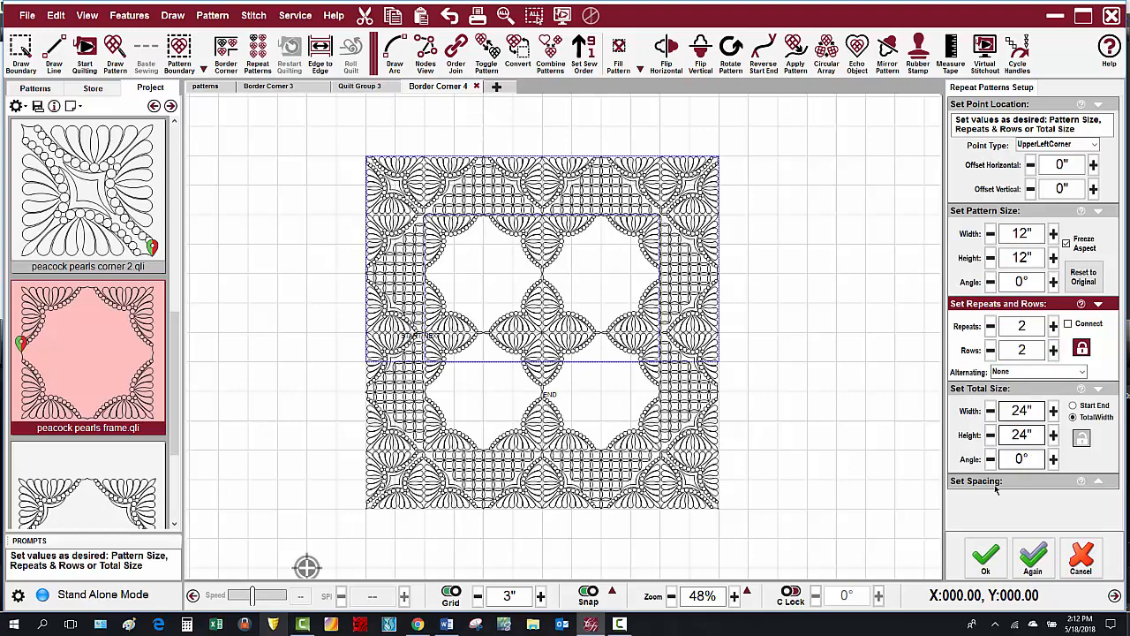
{"action": "left_click", "coordinate": [984, 556]}
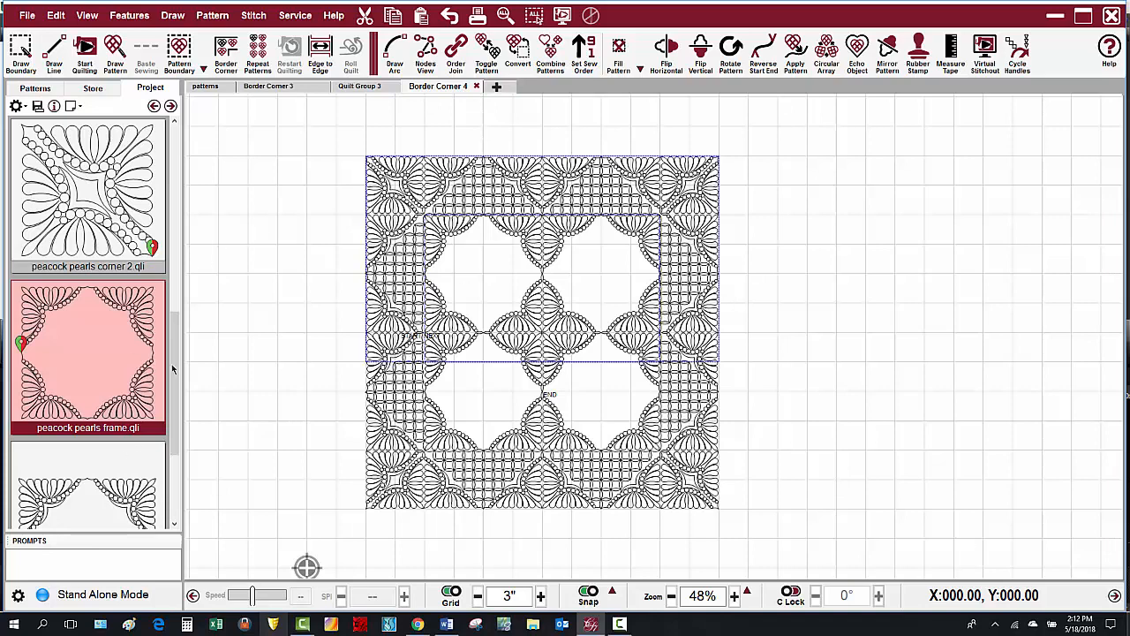
- Place the project's all squared center block by its Center point in the middle of the upper-left frame, 11.5" wide
{"action": "left_click_drag", "start_coordinate": [177, 374], "coordinate": [126, 241]}
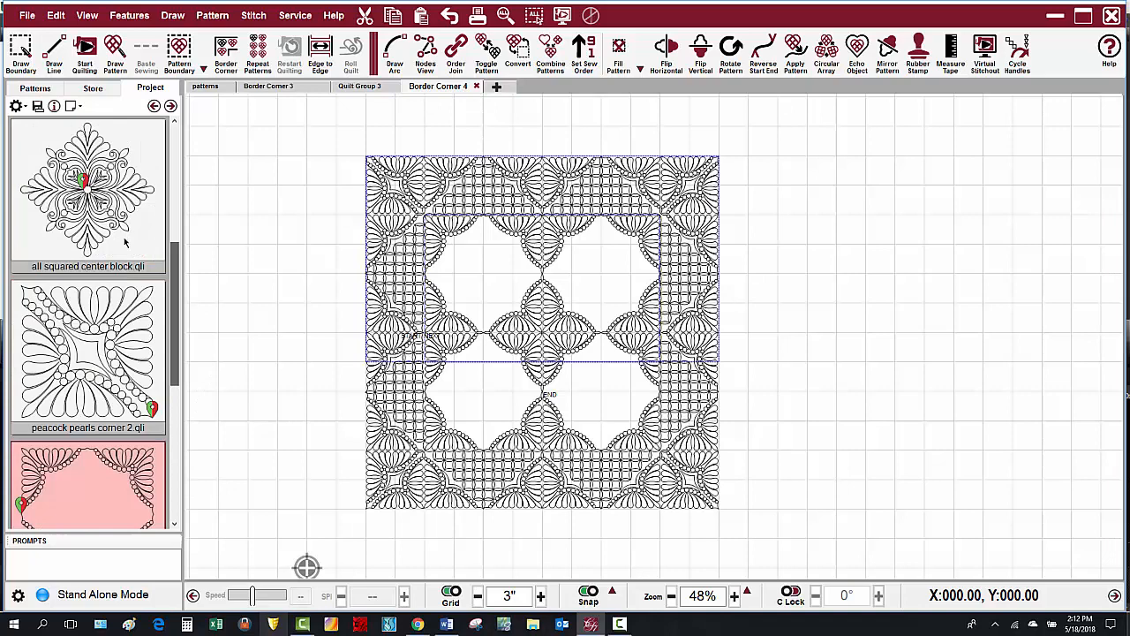
{"action": "left_click", "coordinate": [99, 181]}
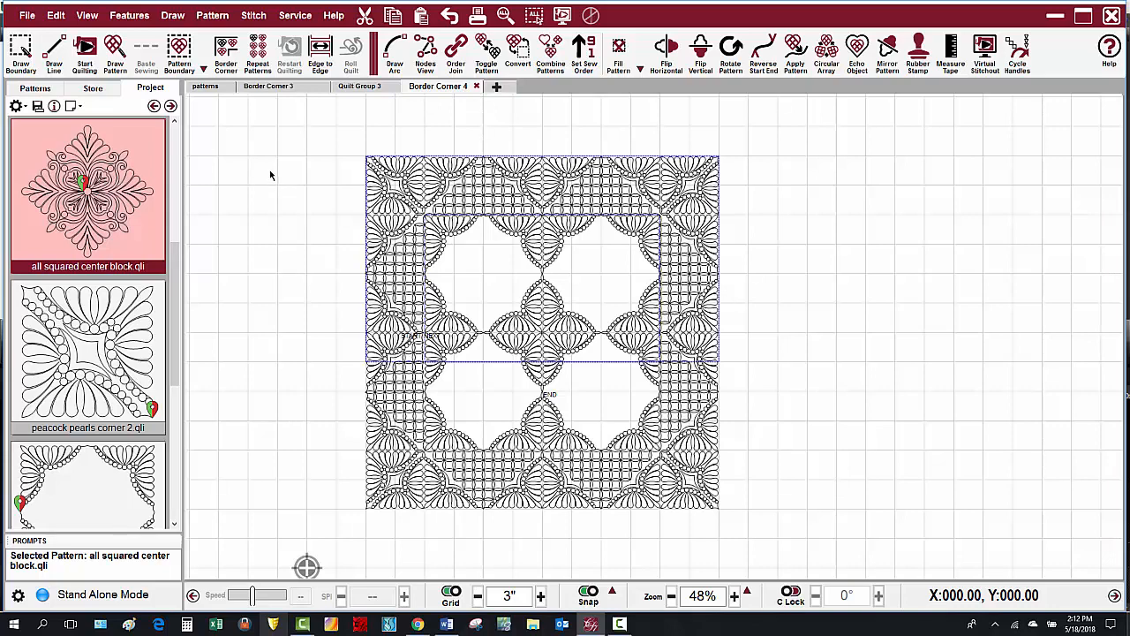
{"action": "left_click", "coordinate": [259, 50]}
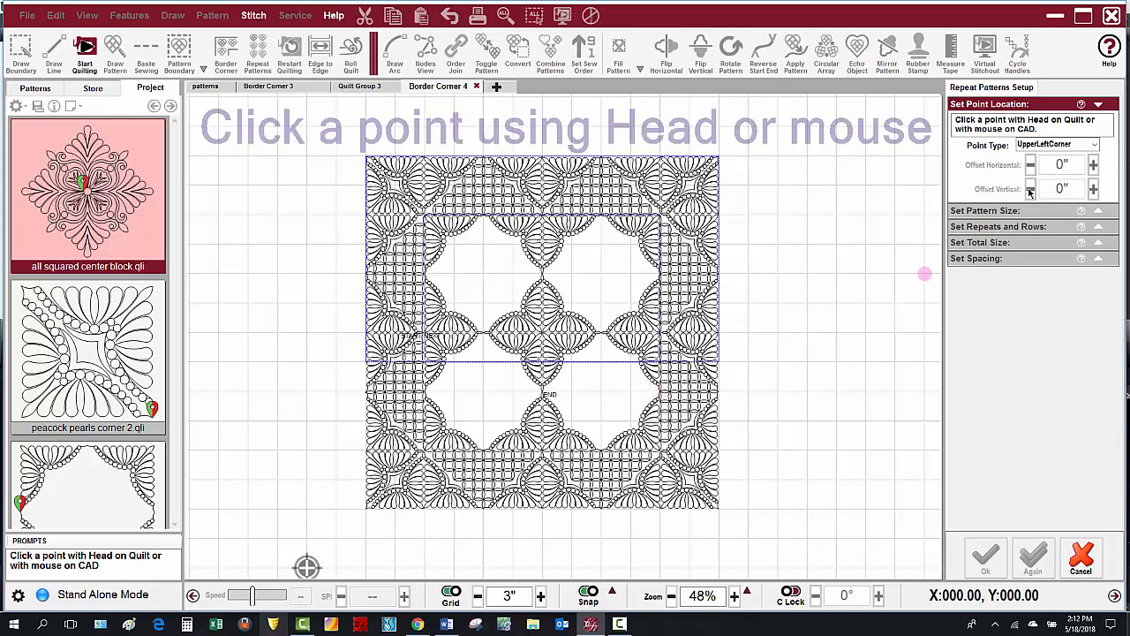
{"action": "left_click", "coordinate": [1088, 143]}
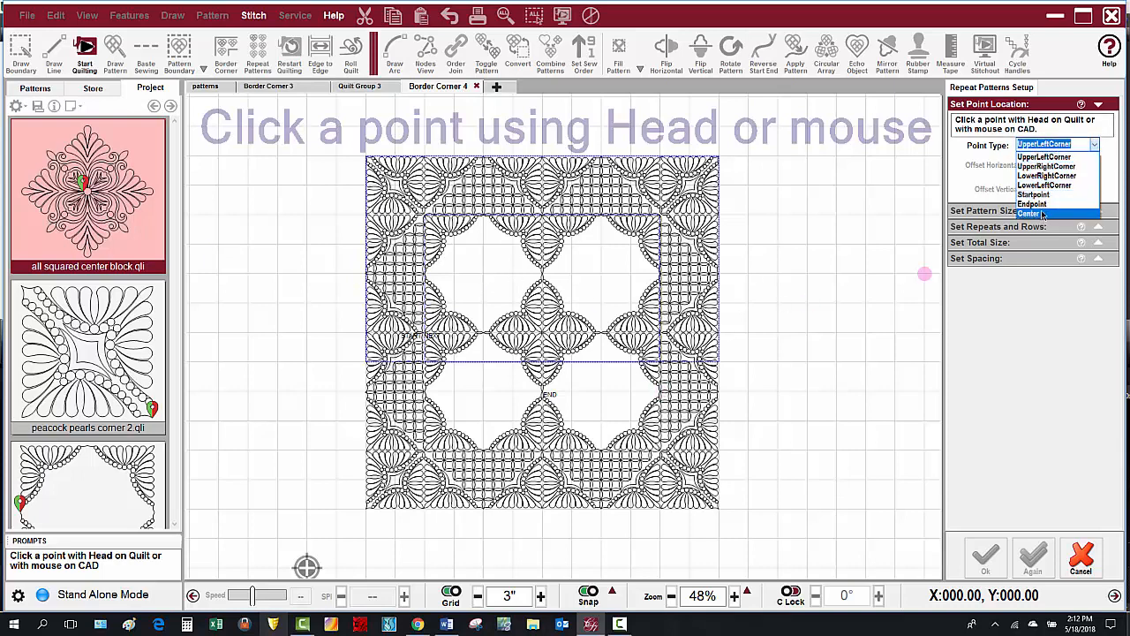
{"action": "left_click", "coordinate": [1041, 212]}
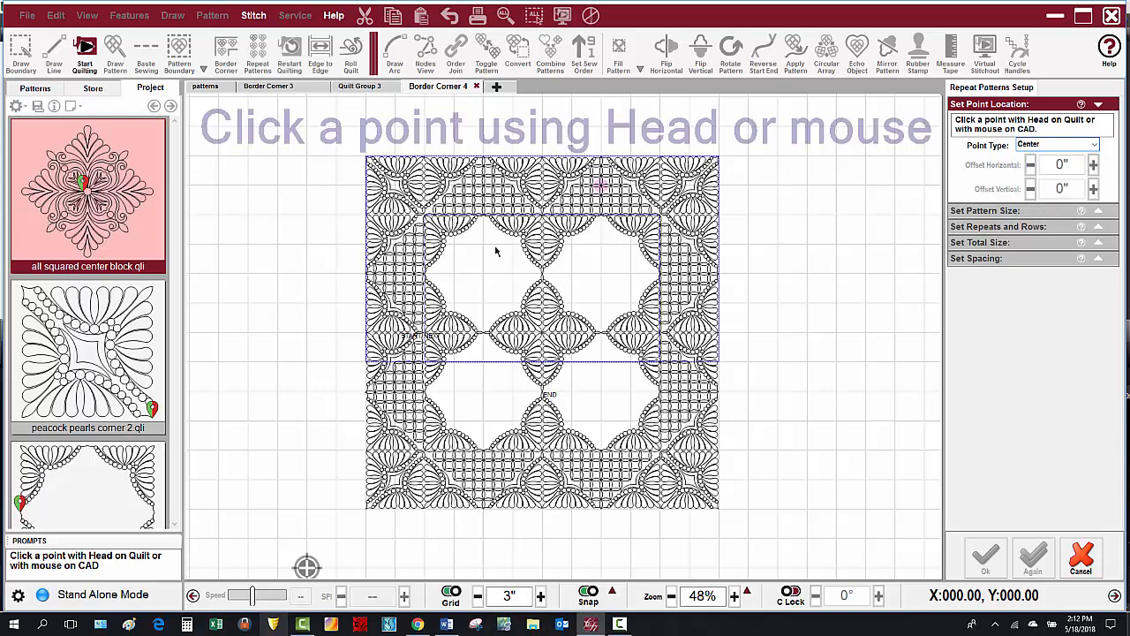
{"action": "left_click", "coordinate": [483, 277]}
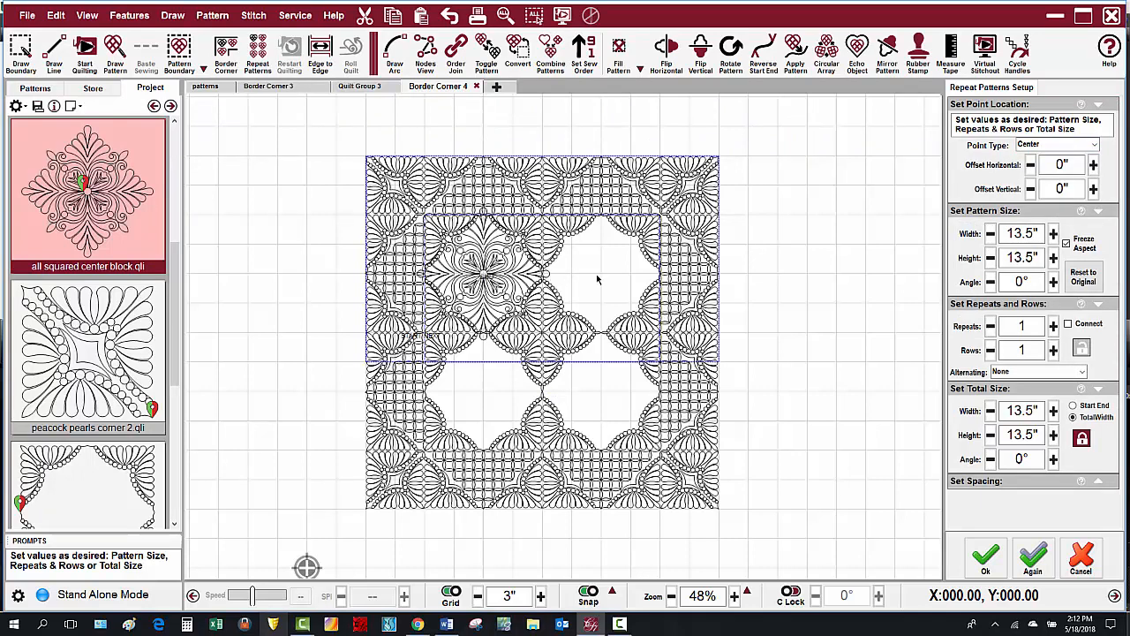
{"action": "left_click", "coordinate": [1036, 232]}
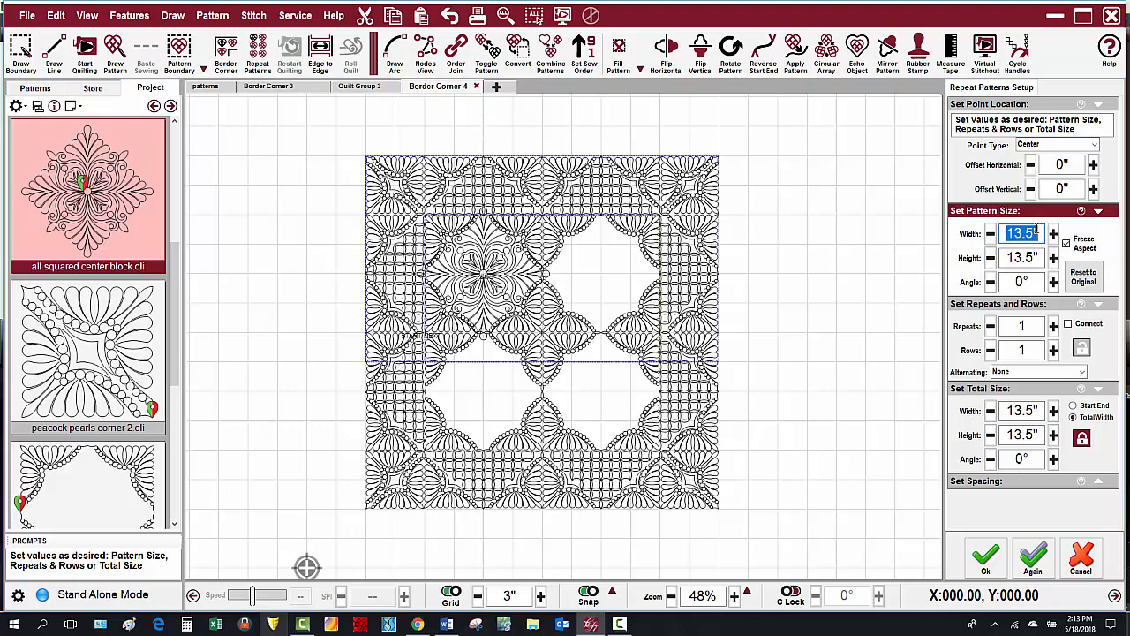
{"action": "type", "text": "11.5"}
{"action": "key", "text": "Return"}
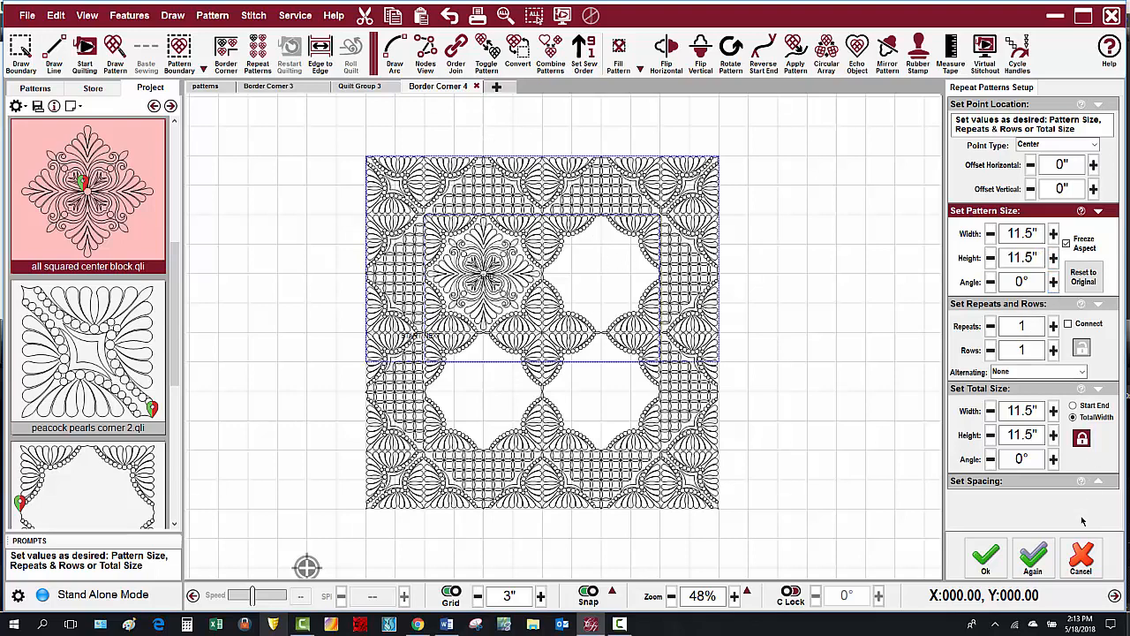
- Place further 11.5" copies of the center block in the middle of the other three frames and finish repeating patterns
{"action": "left_click", "coordinate": [1033, 558]}
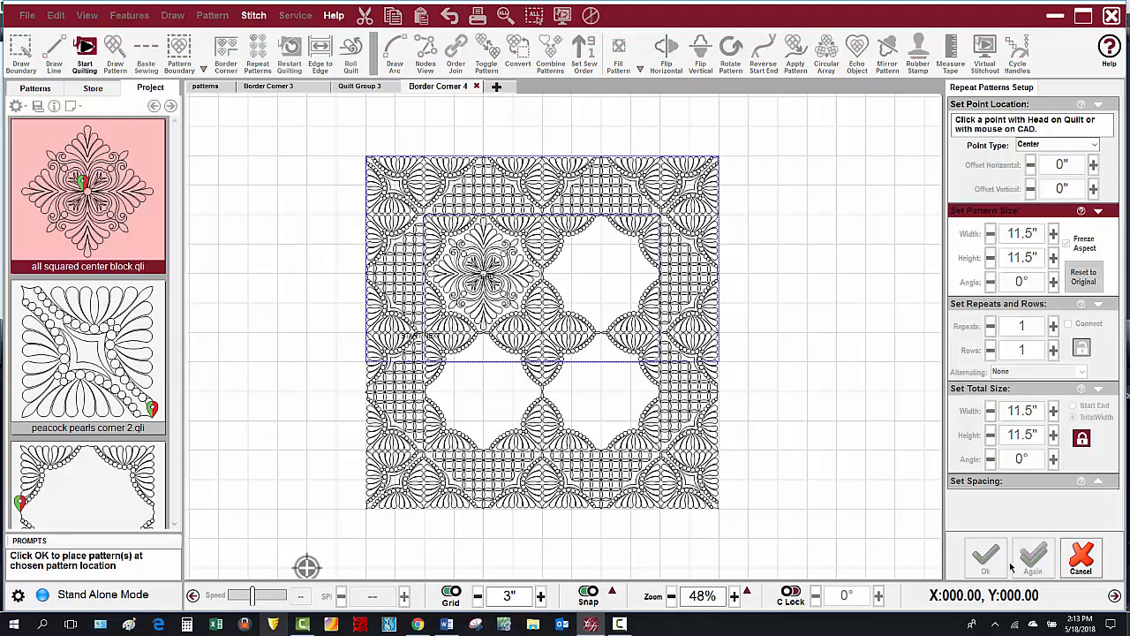
{"action": "left_click", "coordinate": [600, 277]}
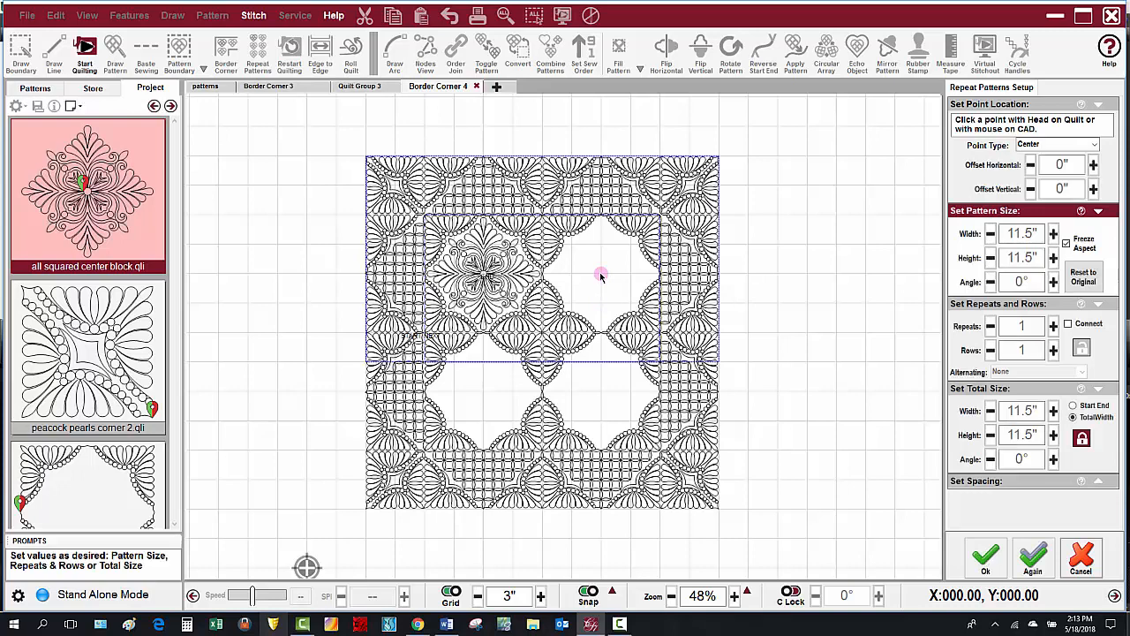
{"action": "left_click", "coordinate": [1035, 562]}
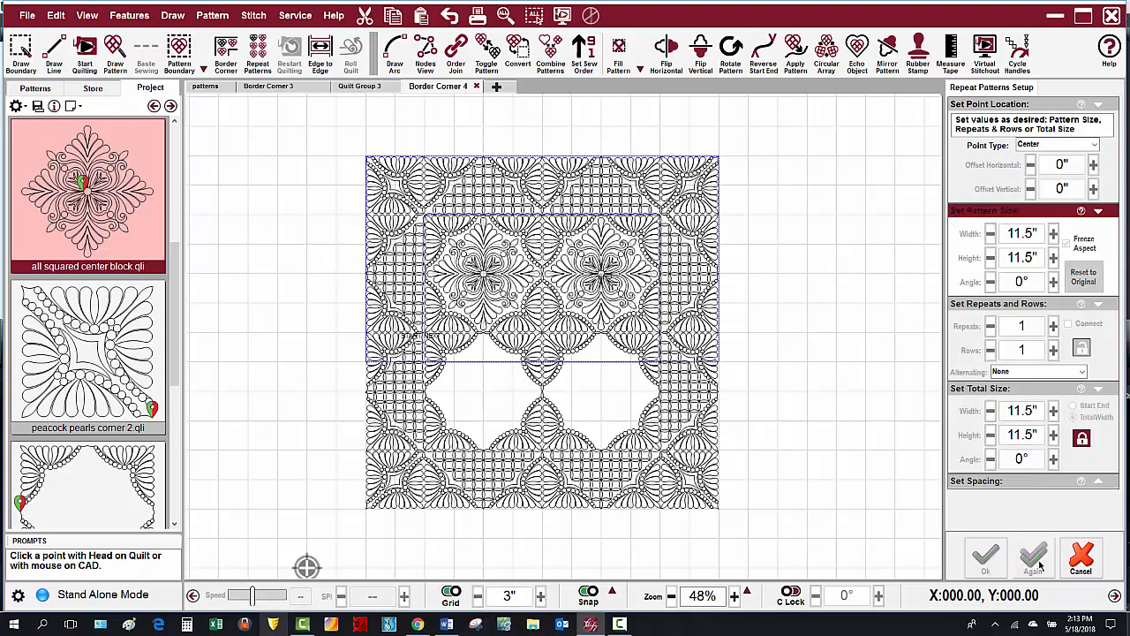
{"action": "left_click", "coordinate": [481, 394]}
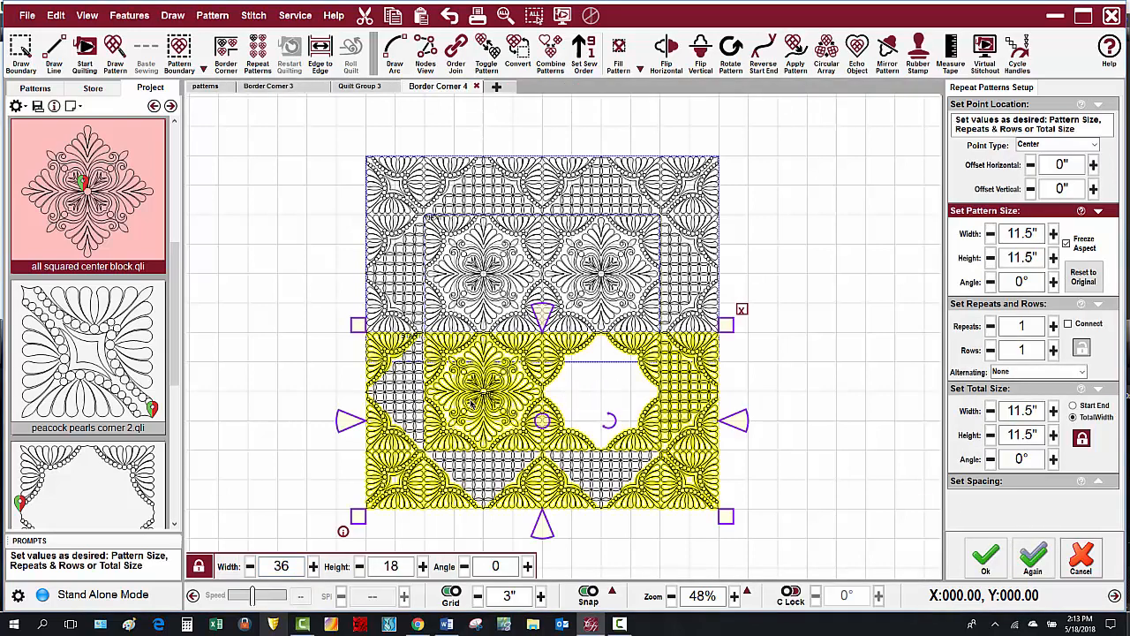
{"action": "left_click", "coordinate": [1033, 559]}
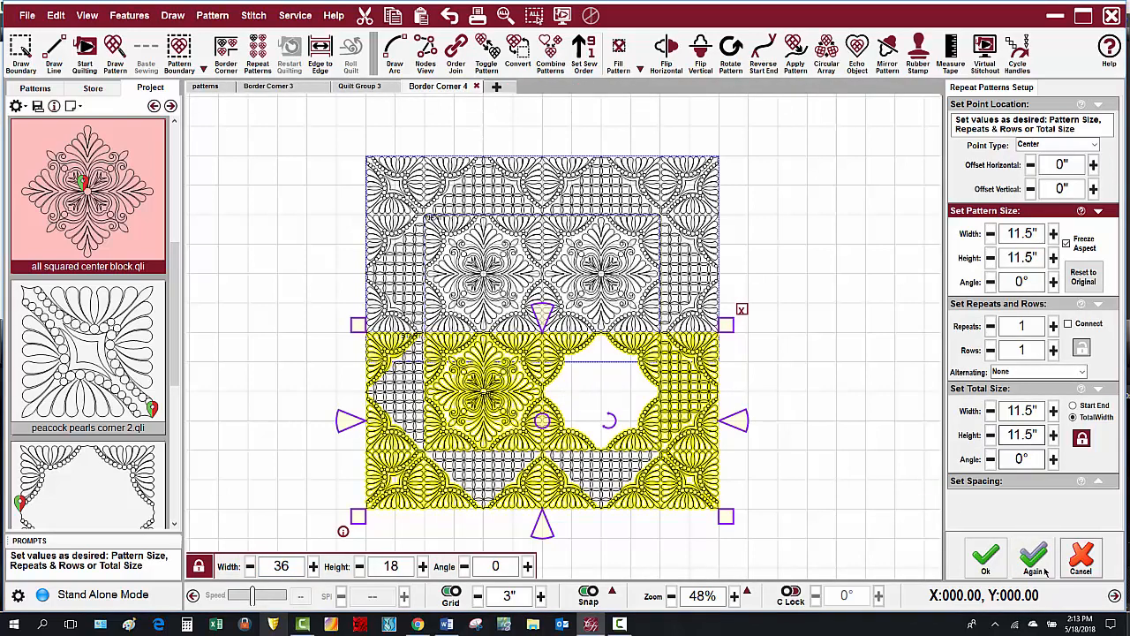
{"action": "left_click", "coordinate": [600, 391]}
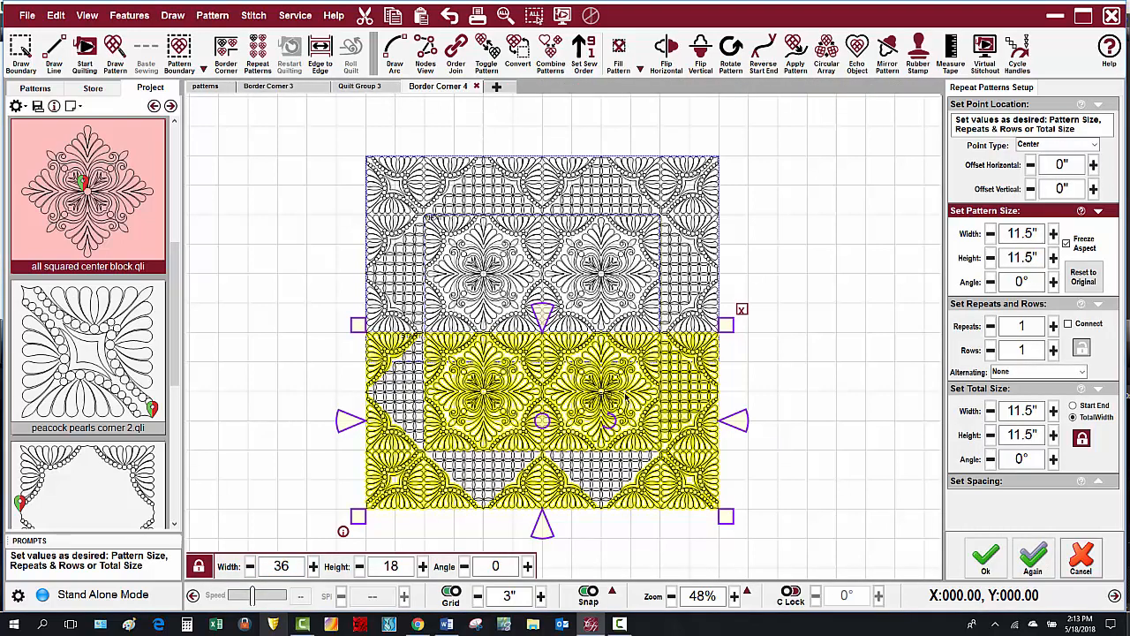
{"action": "left_click", "coordinate": [830, 414]}
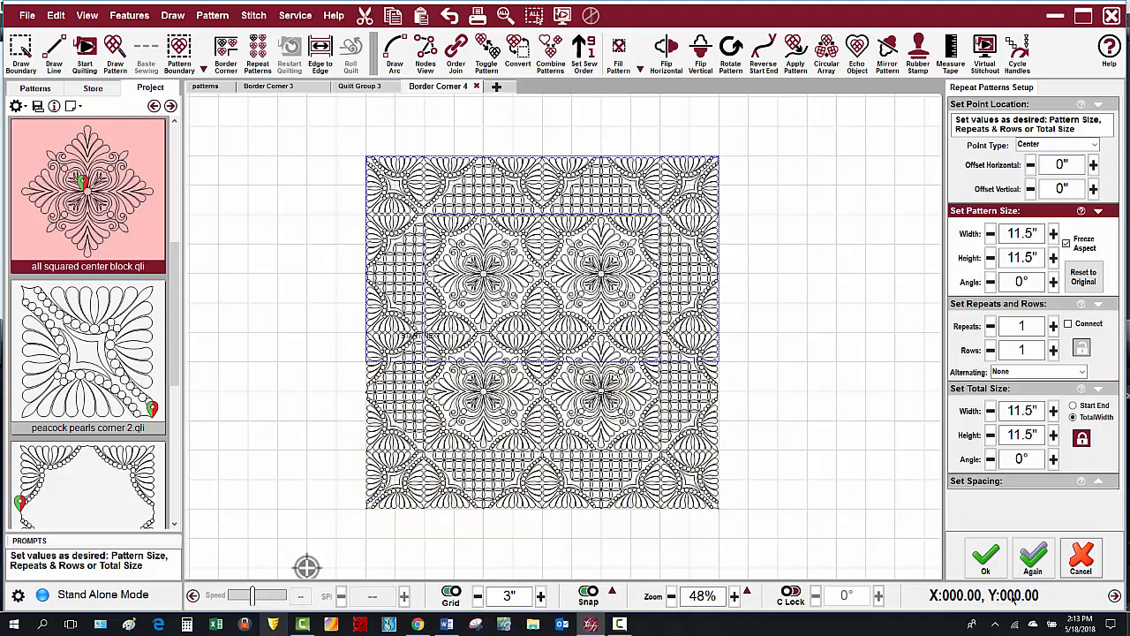
{"action": "left_click", "coordinate": [998, 569]}
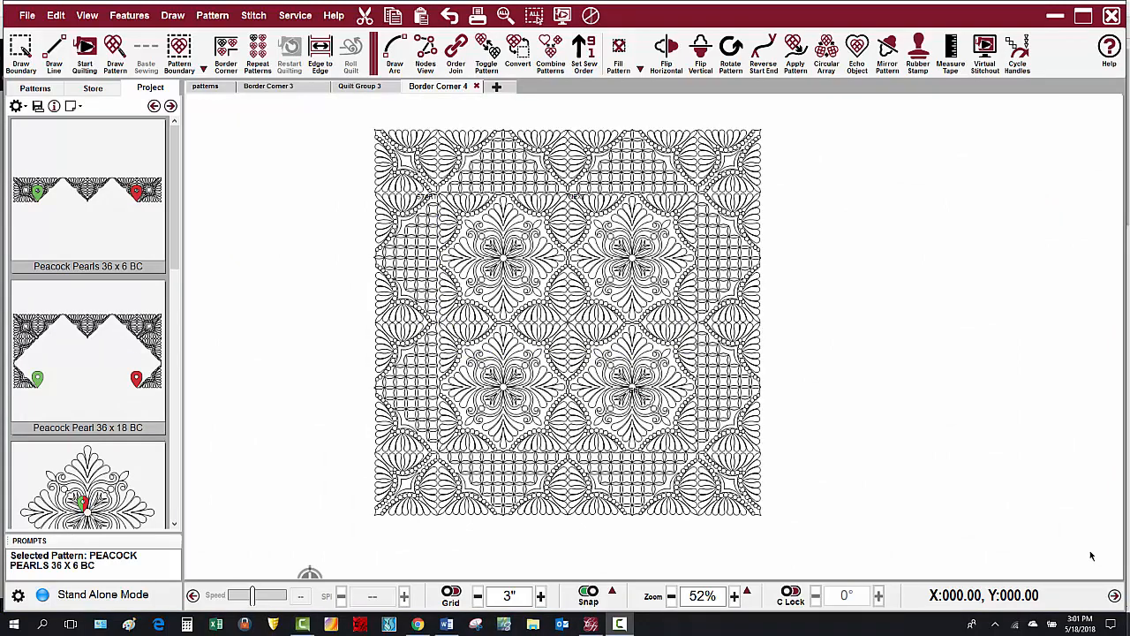
- Save the two upper border wine glass triangles together as a pattern named "Wineglass top border", adding it to the Elevate collection
{"action": "left_click", "coordinate": [508, 177]}
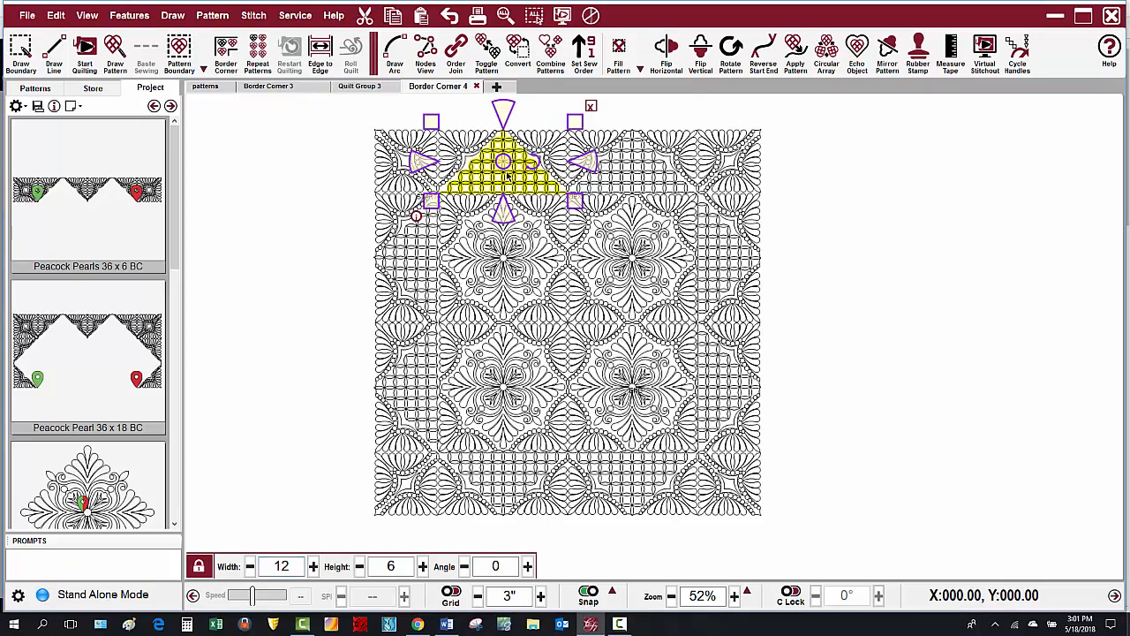
{"action": "left_click", "coordinate": [632, 180], "text": "shift"}
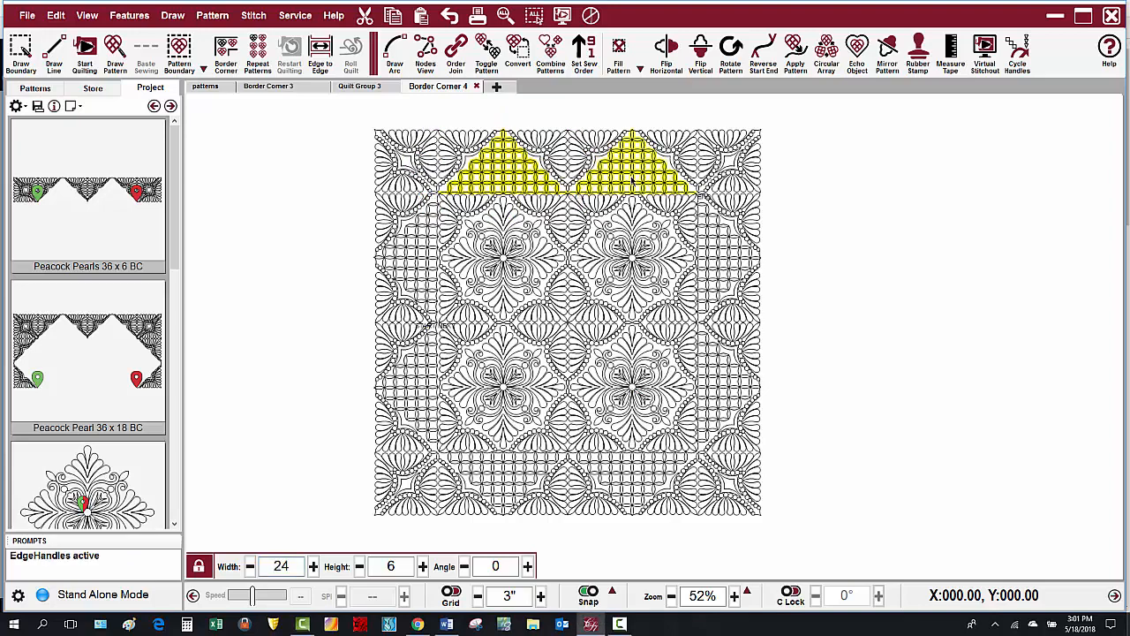
{"action": "right_click", "coordinate": [632, 180]}
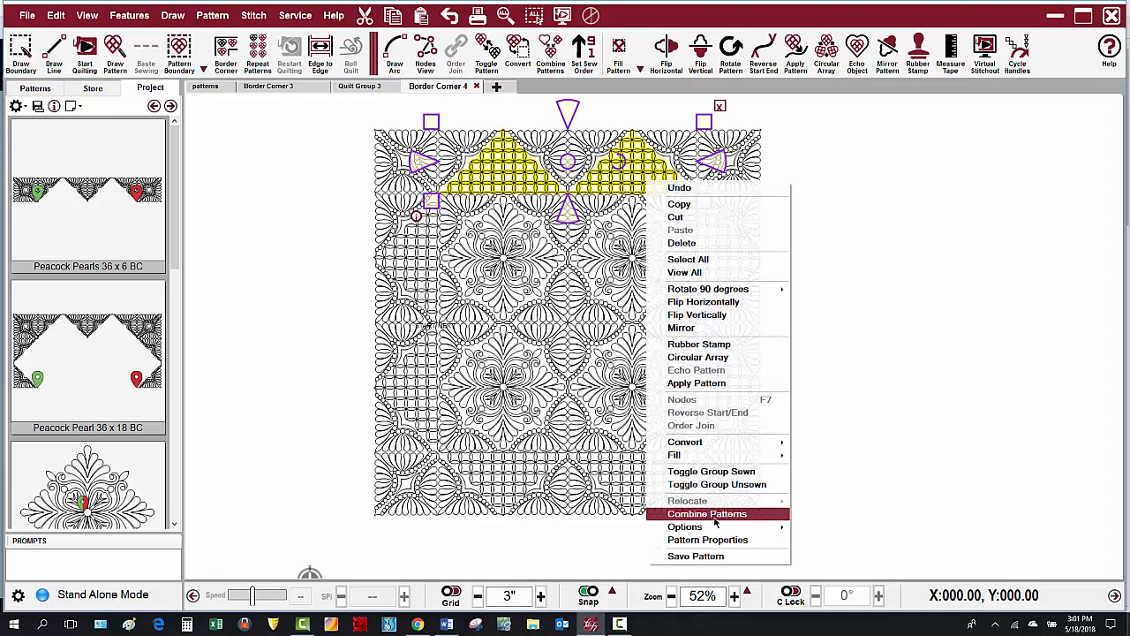
{"action": "left_click", "coordinate": [739, 556]}
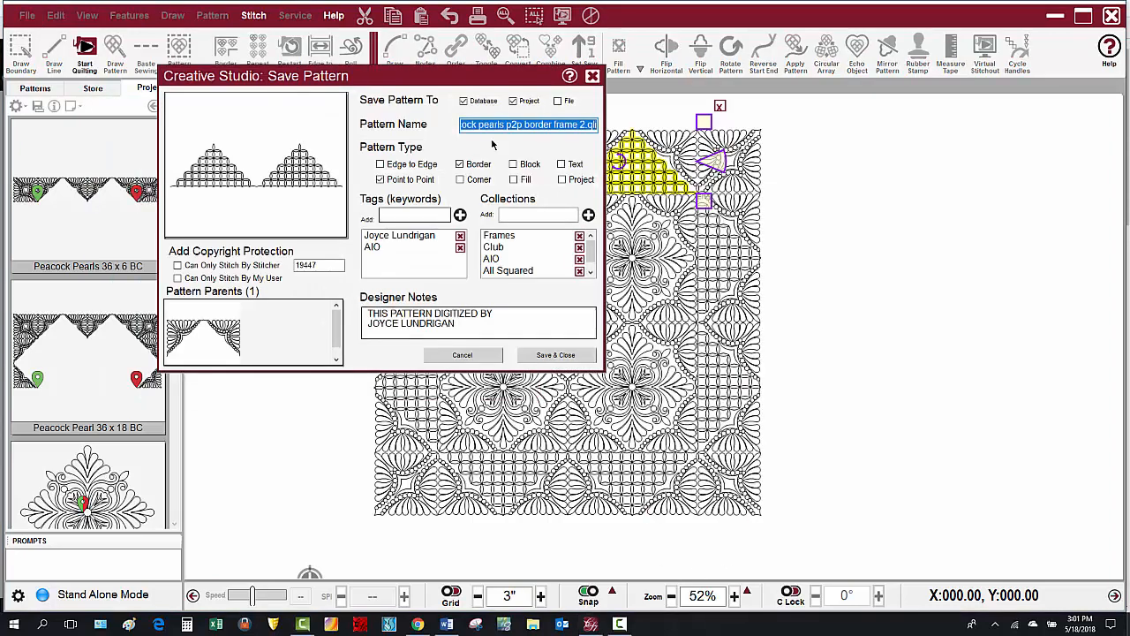
{"action": "type", "text": "Win"}
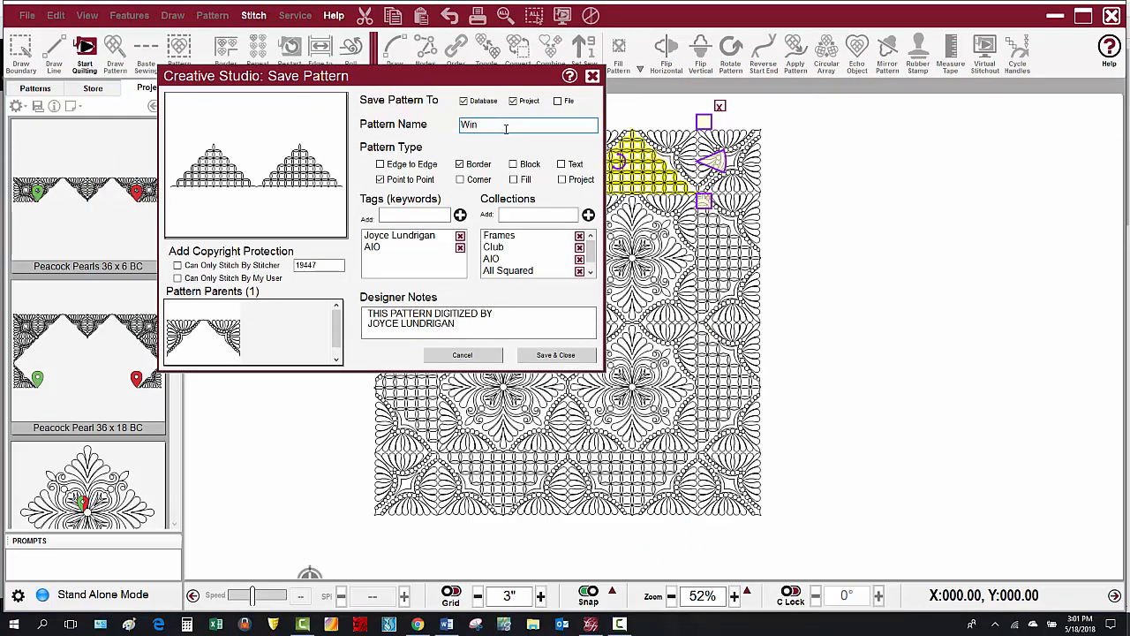
{"action": "type", "text": "eglass top border"}
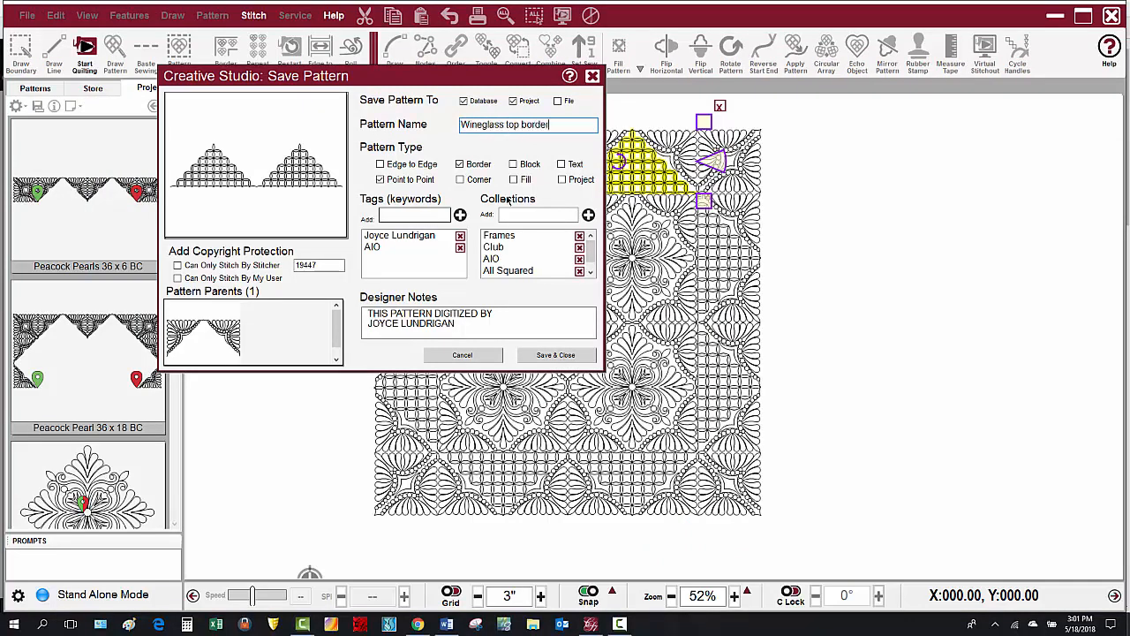
{"action": "left_click", "coordinate": [534, 216]}
{"action": "type", "text": "Elevate"}
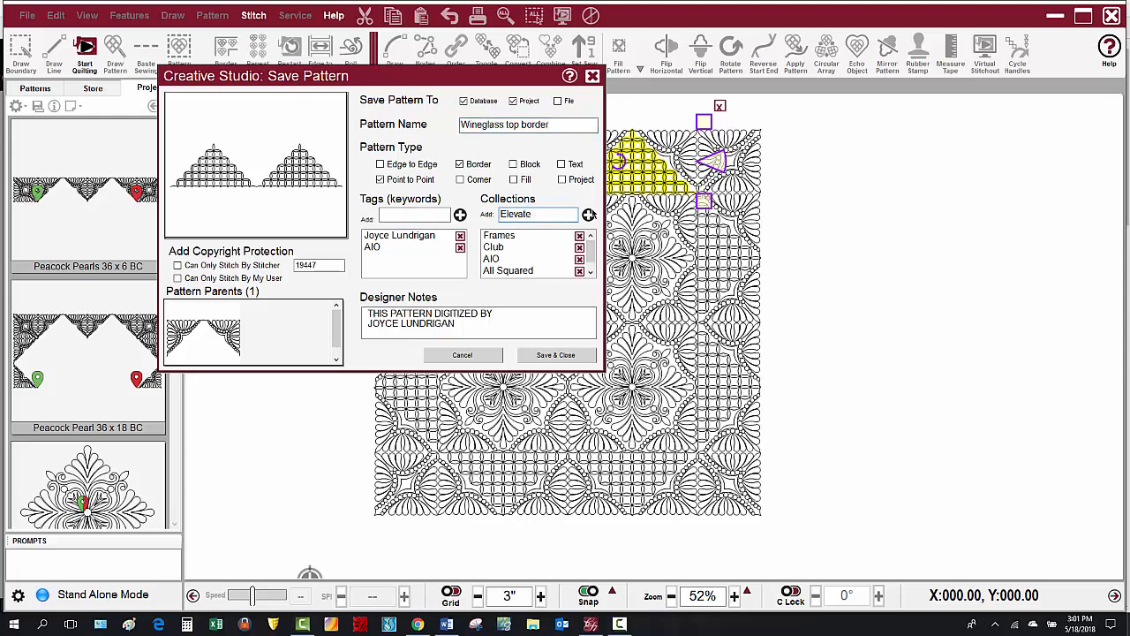
{"action": "left_click", "coordinate": [588, 214]}
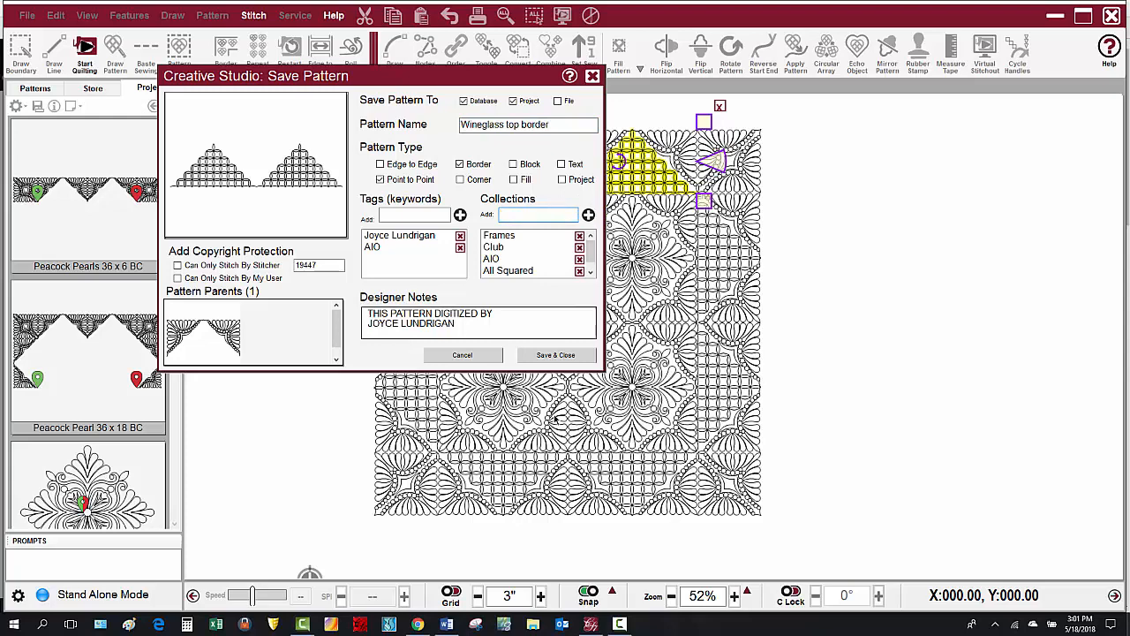
{"action": "left_click", "coordinate": [542, 355]}
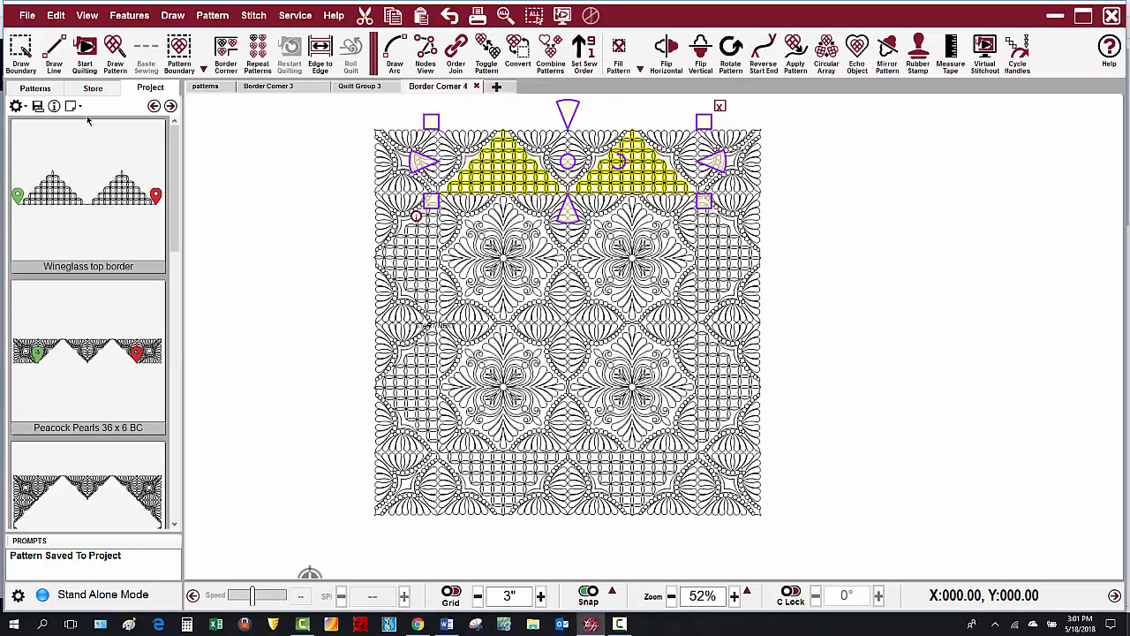
- Back up the Wineglass top border pattern from the pattern library to the cloud, and deselect the triangles
{"action": "left_click", "coordinate": [27, 89]}
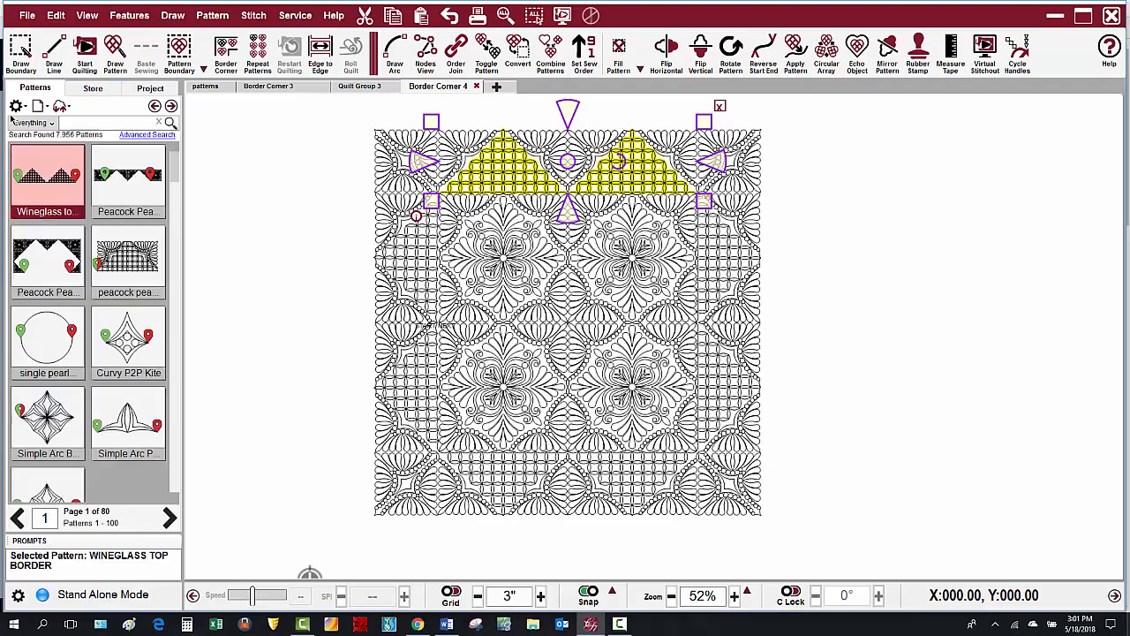
{"action": "right_click", "coordinate": [34, 196]}
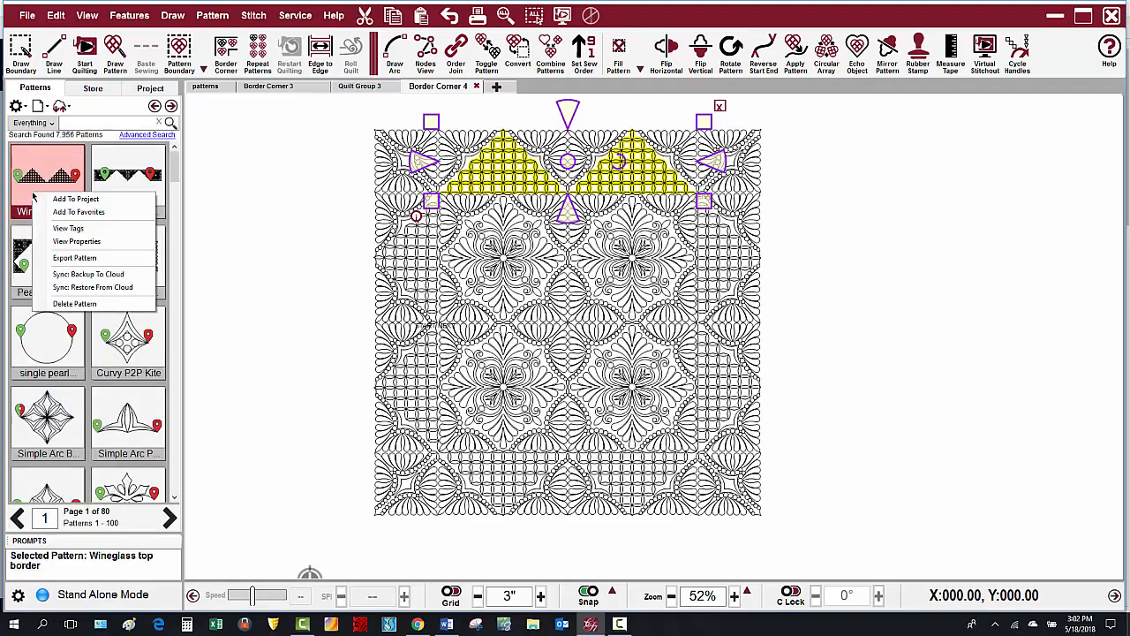
{"action": "left_click", "coordinate": [85, 274]}
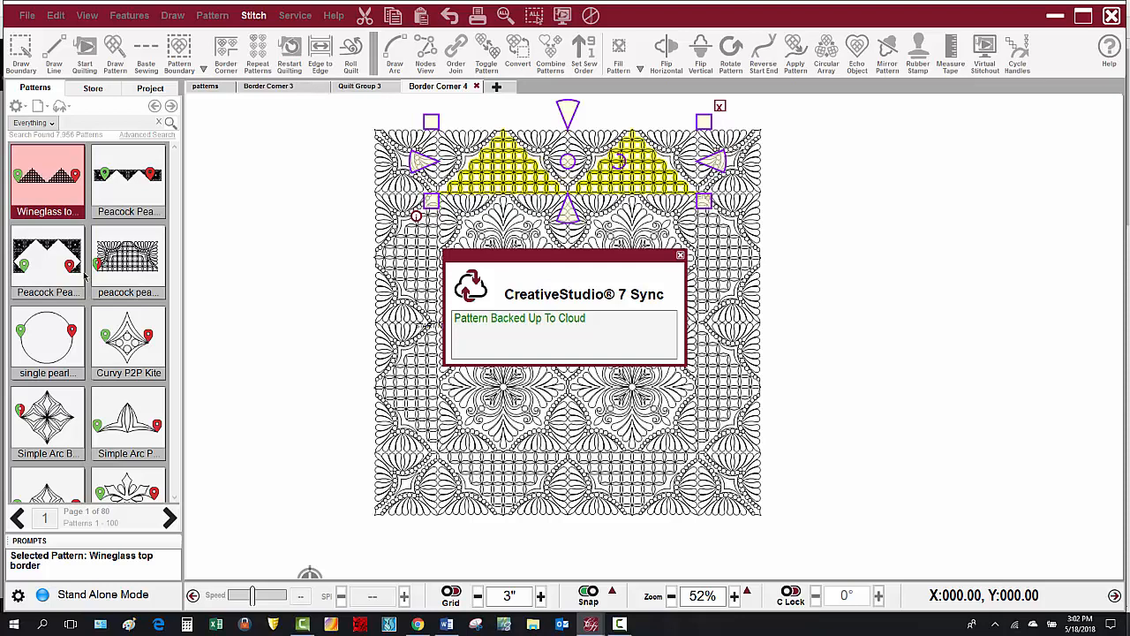
{"action": "left_click", "coordinate": [742, 549]}
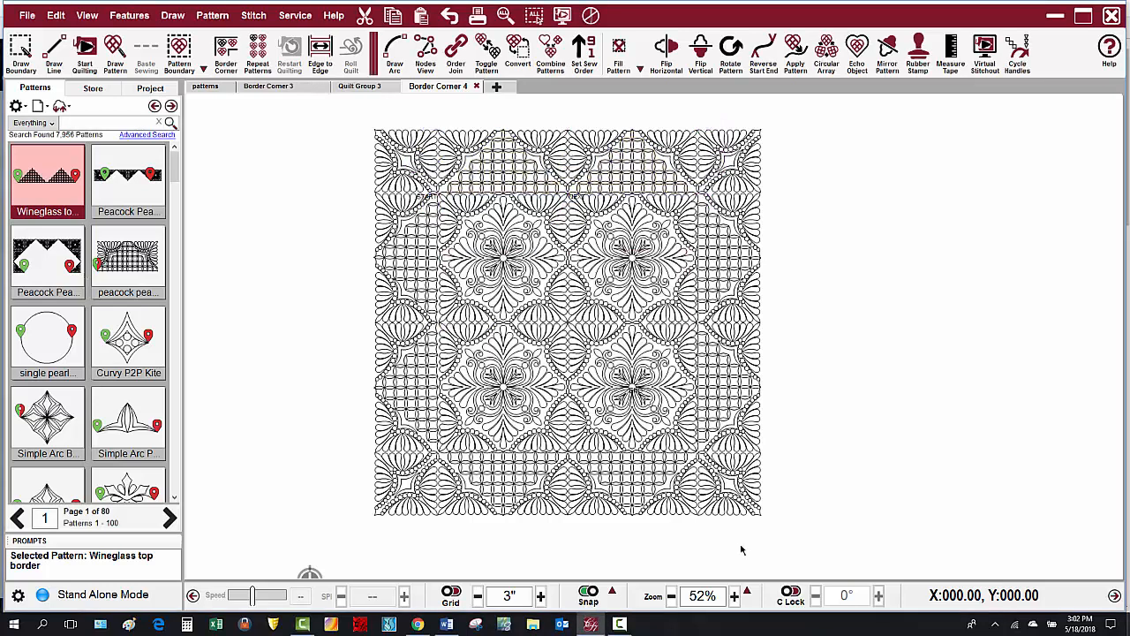